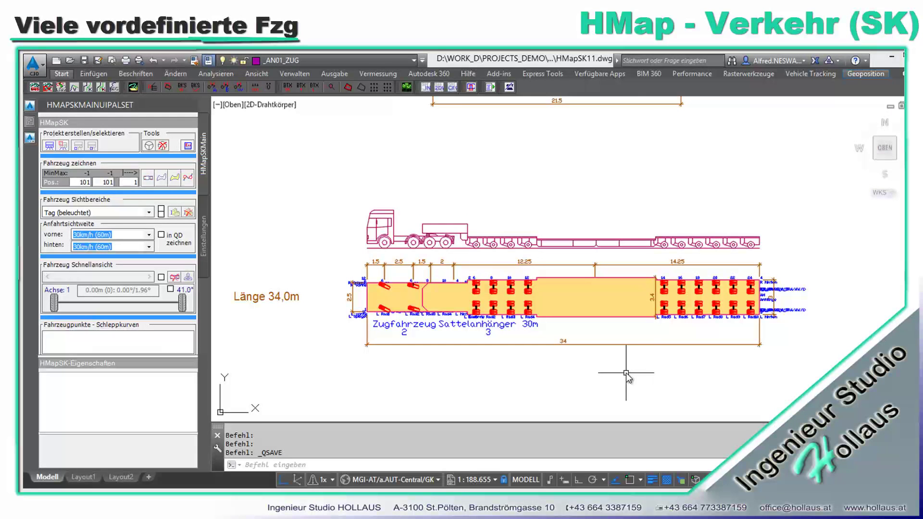
Step: Pan and zoom across the vehicle library to the Gelenkbus articulated bus drawings
{"action": "scroll", "coordinate": [626, 373], "scroll_direction": "down", "scroll_amount": 3}
{"action": "scroll", "coordinate": [626, 373], "scroll_direction": "down", "scroll_amount": 1}
{"action": "middle_click_drag", "start_coordinate": [656, 256], "coordinate": [413, 259]}
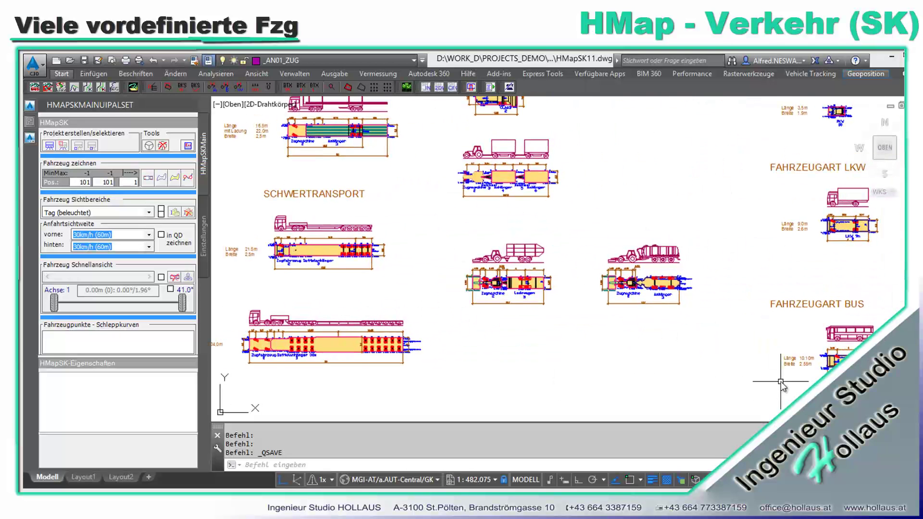
{"action": "middle_click_drag", "start_coordinate": [781, 384], "coordinate": [433, 202]}
{"action": "mouse_move", "coordinate": [666, 394]}
{"action": "middle_mouse_down"}
{"action": "mouse_move", "coordinate": [609, 255]}
{"action": "mouse_move", "coordinate": [598, 165]}
{"action": "middle_mouse_up"}
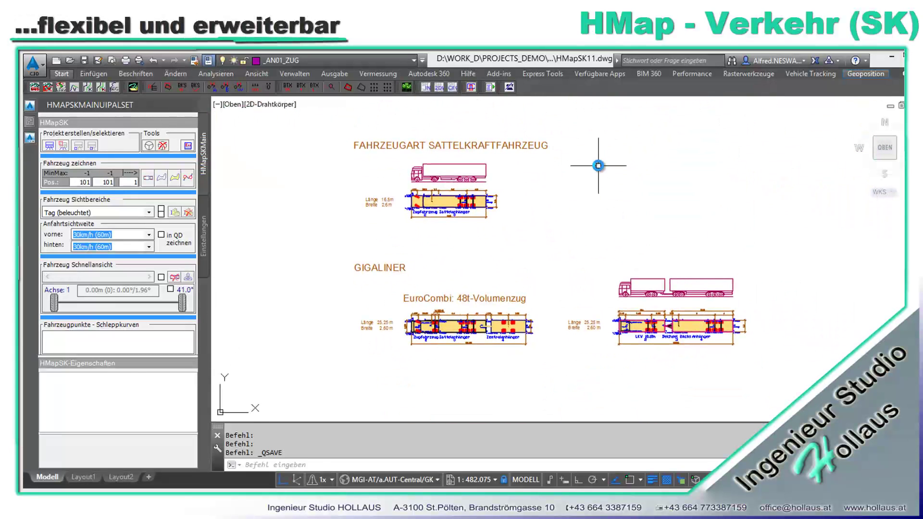
{"action": "scroll", "coordinate": [556, 238], "scroll_direction": "down", "scroll_amount": 5}
{"action": "scroll", "coordinate": [702, 242], "scroll_direction": "up", "scroll_amount": 8}
{"action": "scroll", "coordinate": [733, 230], "scroll_direction": "up", "scroll_amount": 4}
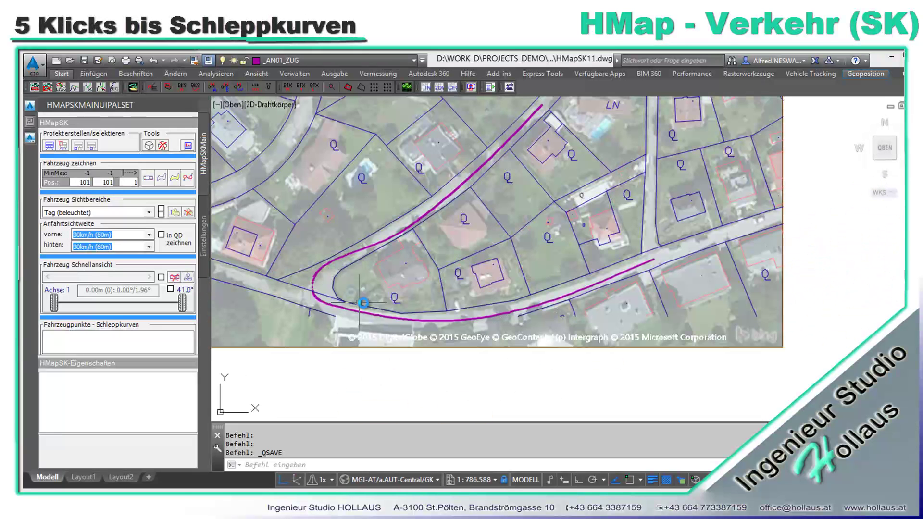
Step: Place the project info block beside the map and link it to the magenta tow line
{"action": "middle_click_drag", "start_coordinate": [422, 367], "coordinate": [404, 393]}
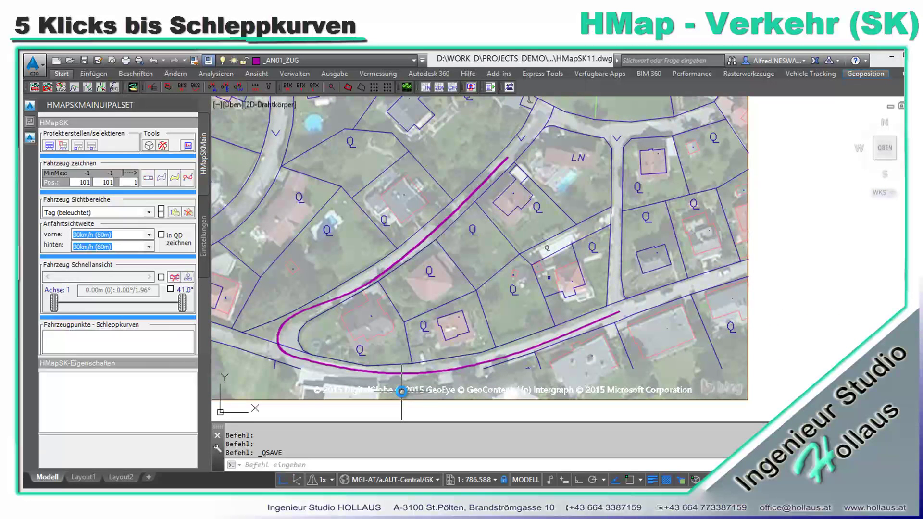
{"action": "scroll", "coordinate": [439, 379], "scroll_direction": "down", "scroll_amount": 2}
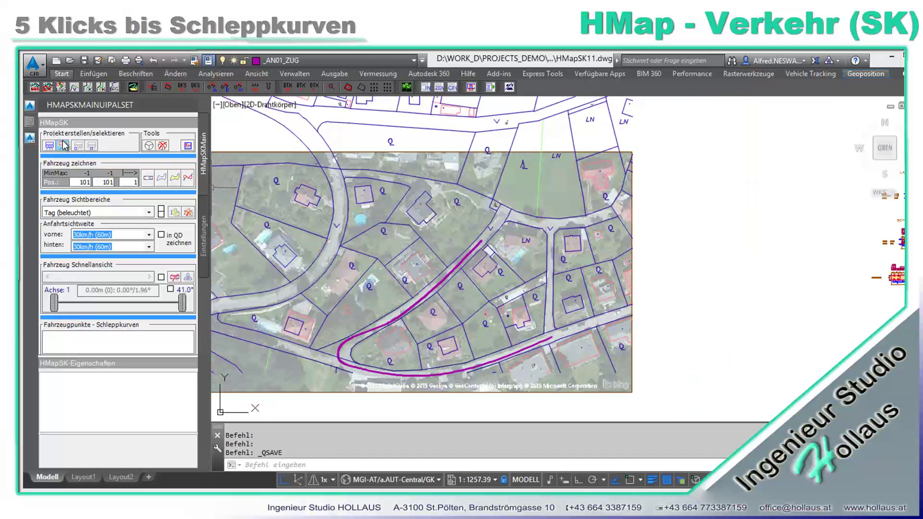
{"action": "left_click", "coordinate": [693, 204]}
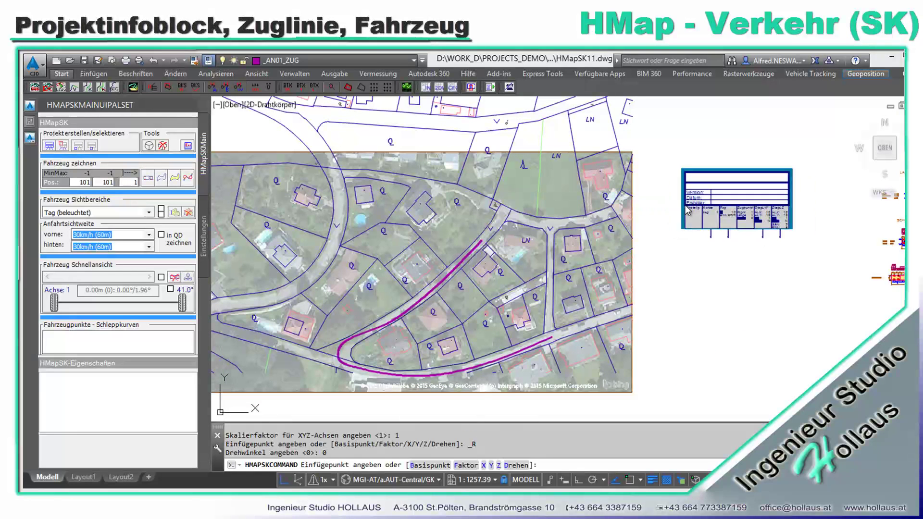
{"action": "left_click", "coordinate": [77, 146]}
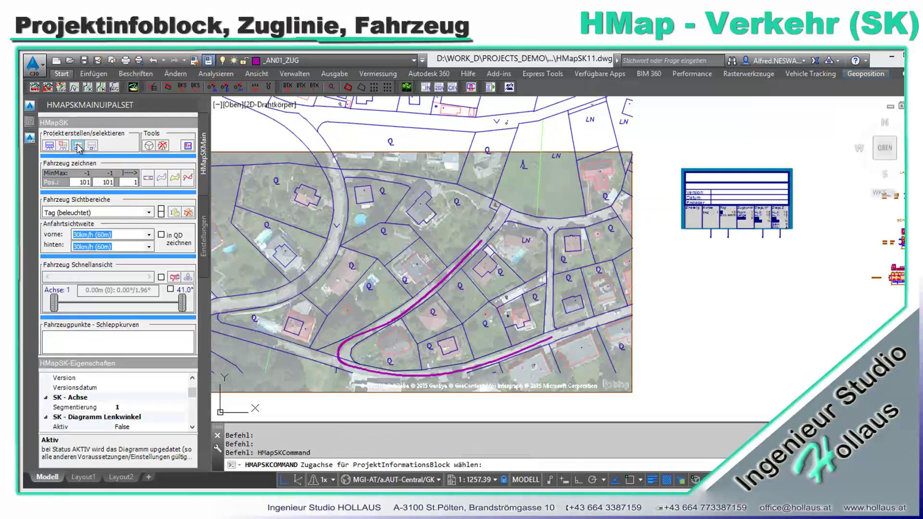
{"action": "left_click", "coordinate": [546, 343]}
{"action": "left_click", "coordinate": [582, 421]}
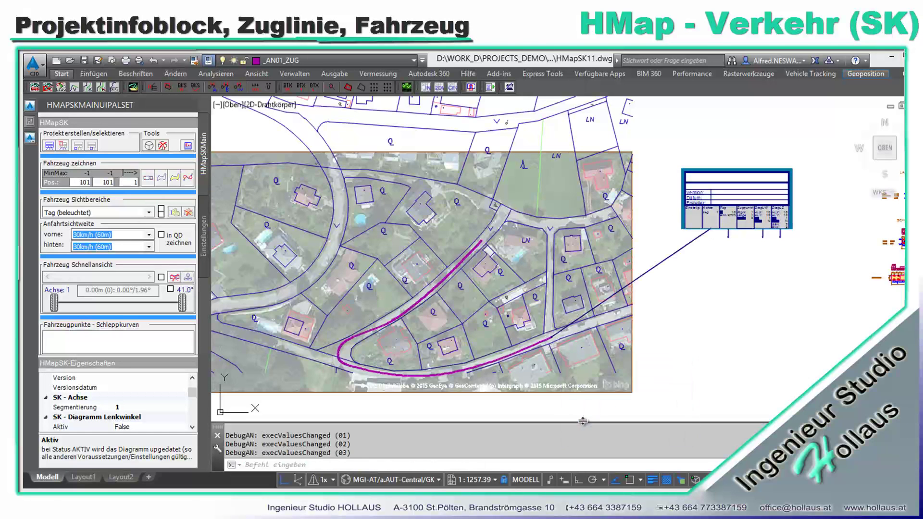
Step: Choose the Sattelkraftfahrzeug semitrailer truck from the vehicle library as the towing vehicle
{"action": "left_click", "coordinate": [91, 145]}
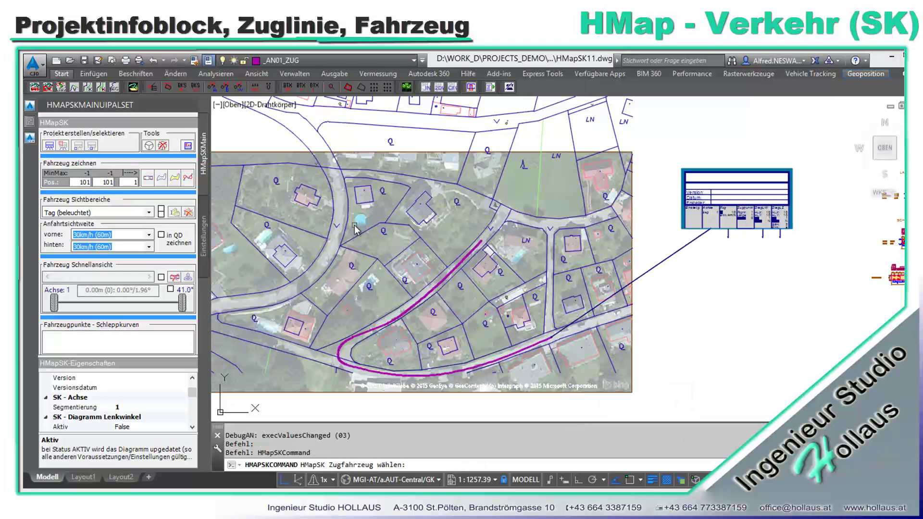
{"action": "middle_click_drag", "start_coordinate": [831, 312], "coordinate": [397, 278]}
{"action": "scroll", "coordinate": [552, 315], "scroll_direction": "up", "scroll_amount": 4}
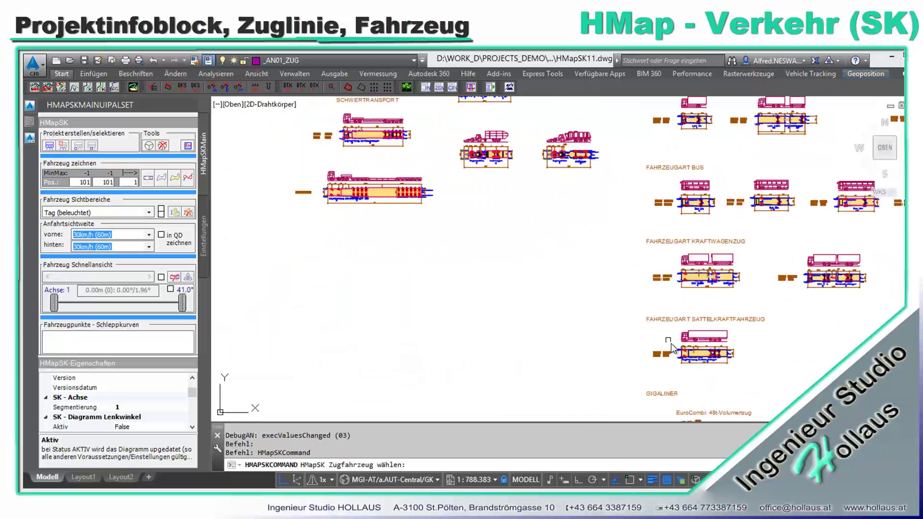
{"action": "scroll", "coordinate": [683, 368], "scroll_direction": "up", "scroll_amount": 4}
{"action": "left_click", "coordinate": [678, 332]}
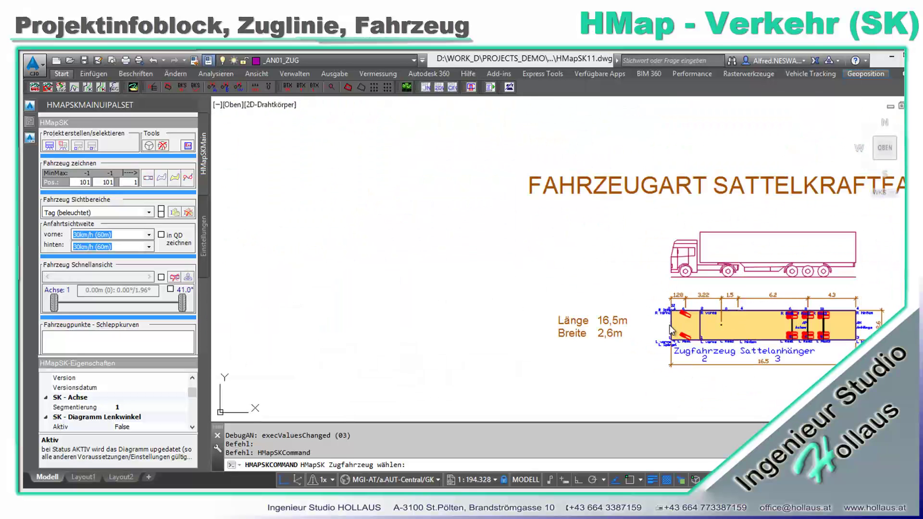
{"action": "scroll", "coordinate": [772, 341], "scroll_direction": "down", "scroll_amount": 6}
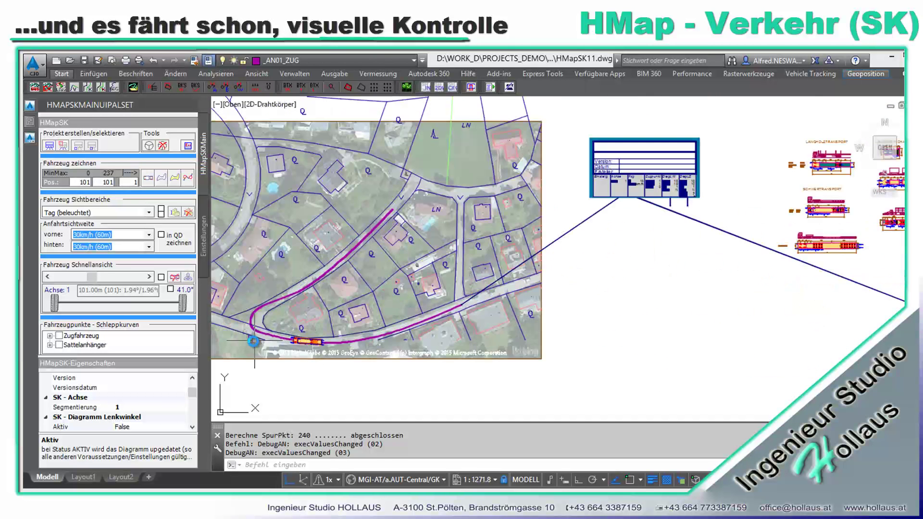
Step: Draw semitrailer outlines along the tow path from position 0 to 200
{"action": "mouse_move", "coordinate": [91, 279]}
{"action": "left_mouse_down"}
{"action": "mouse_move", "coordinate": [128, 279]}
{"action": "mouse_move", "coordinate": [75, 288]}
{"action": "mouse_move", "coordinate": [97, 289]}
{"action": "left_mouse_up"}
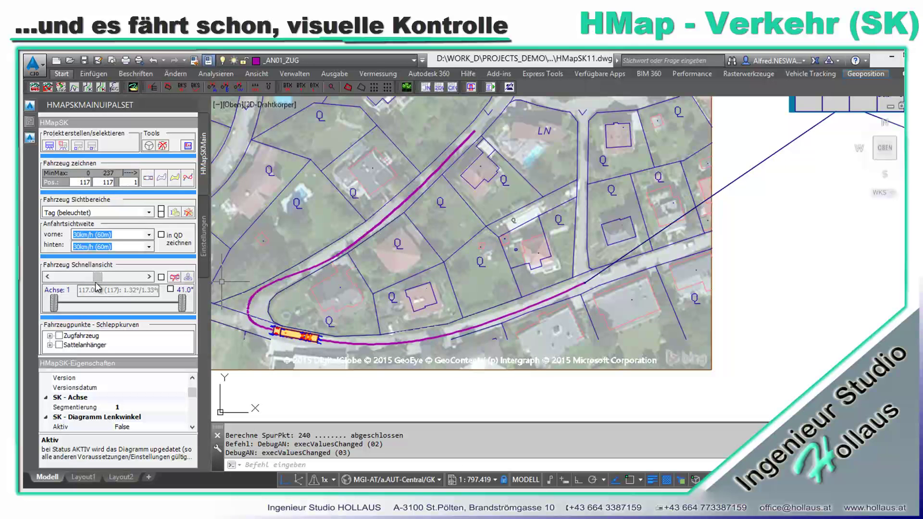
{"action": "double_click", "coordinate": [76, 182]}
{"action": "type", "text": "0"}
{"action": "type", "text": "200"}
{"action": "key", "text": "Tab"}
{"action": "left_click", "coordinate": [148, 177]}
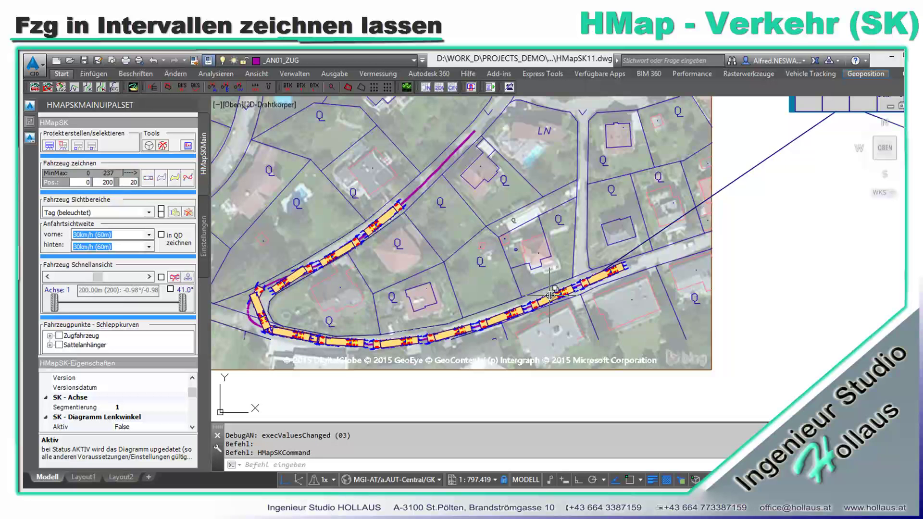
Step: Erase the interval vehicle copies and set the step width to 1
{"action": "left_click", "coordinate": [620, 330]}
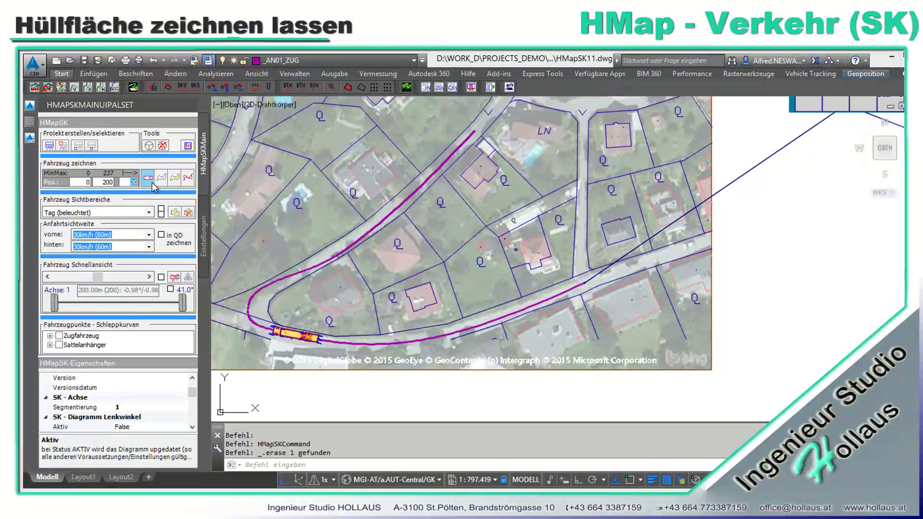
{"action": "type", "text": "1"}
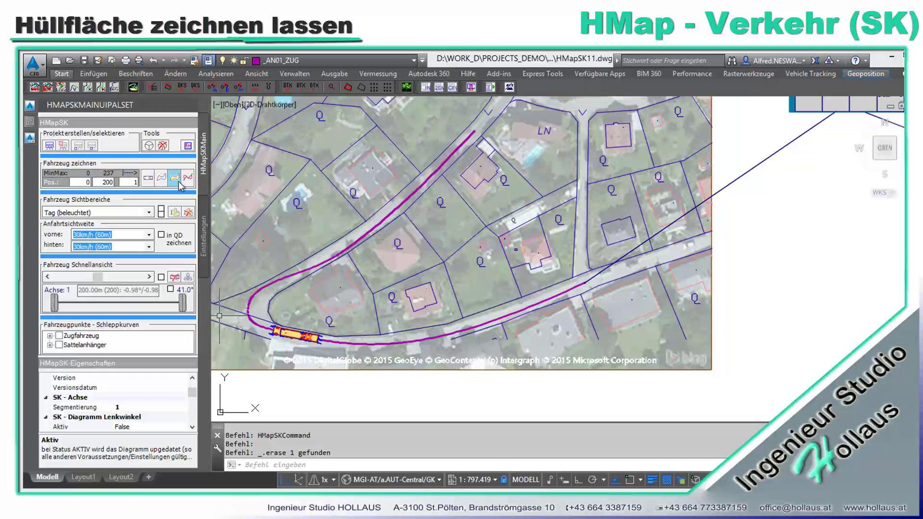
Step: Show sight fields while moving the semitrailer to position 96, then remove the sight-field lines
{"action": "left_click", "coordinate": [162, 211]}
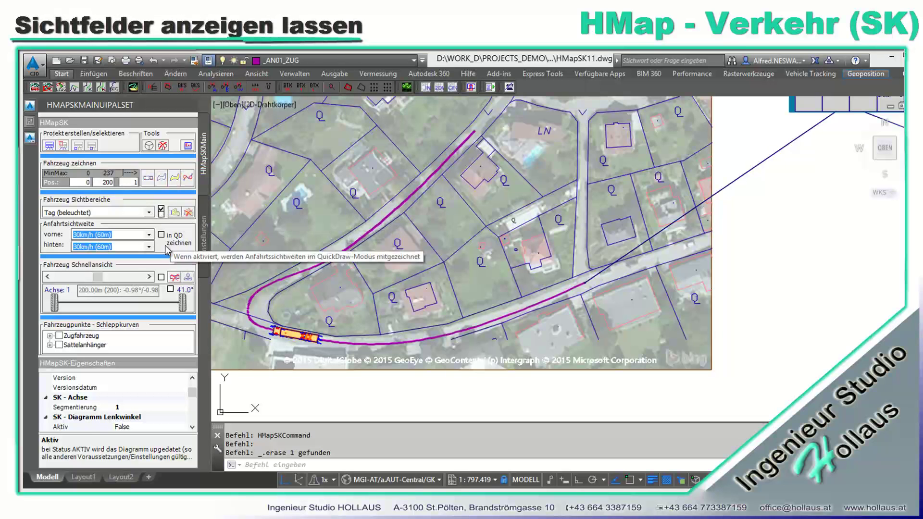
{"action": "mouse_move", "coordinate": [97, 280]}
{"action": "left_mouse_down"}
{"action": "mouse_move", "coordinate": [125, 278]}
{"action": "mouse_move", "coordinate": [95, 279]}
{"action": "mouse_move", "coordinate": [92, 288]}
{"action": "left_mouse_up"}
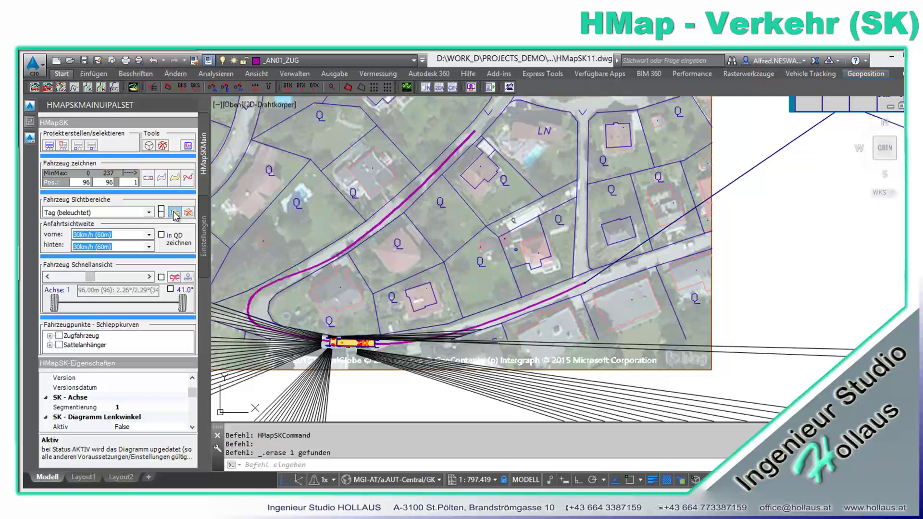
{"action": "left_click", "coordinate": [189, 212]}
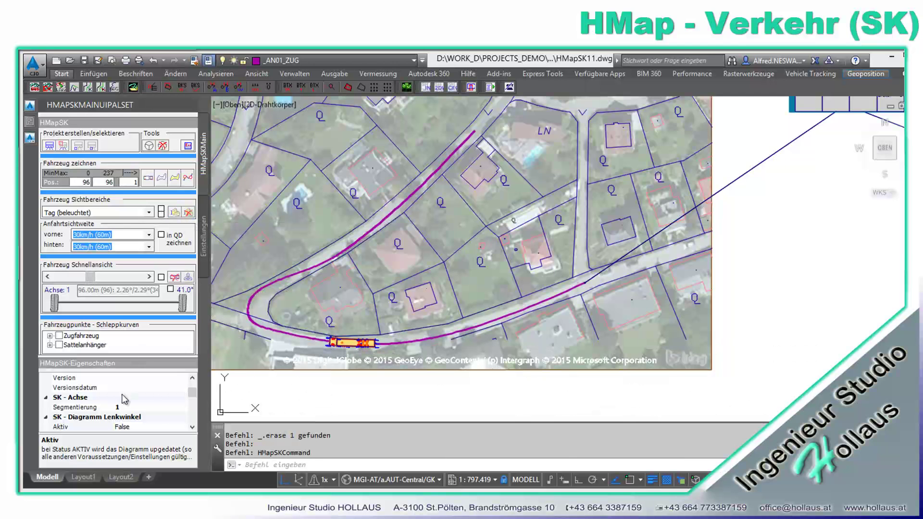
{"action": "left_click_drag", "start_coordinate": [193, 394], "coordinate": [190, 400]}
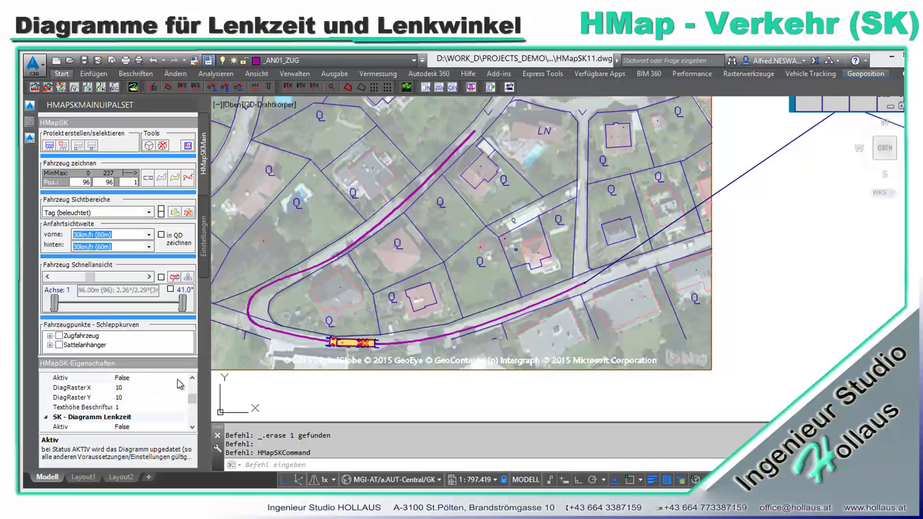
Step: Activate the SK - Diagramm Lenkwinkel steering-angle diagram in the properties
{"action": "double_click", "coordinate": [192, 378]}
{"action": "left_click", "coordinate": [101, 388]}
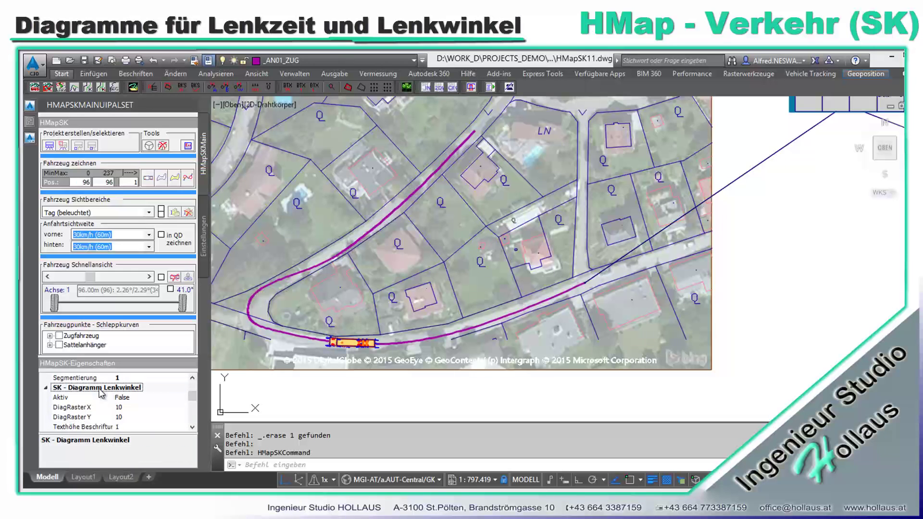
{"action": "double_click", "coordinate": [137, 399]}
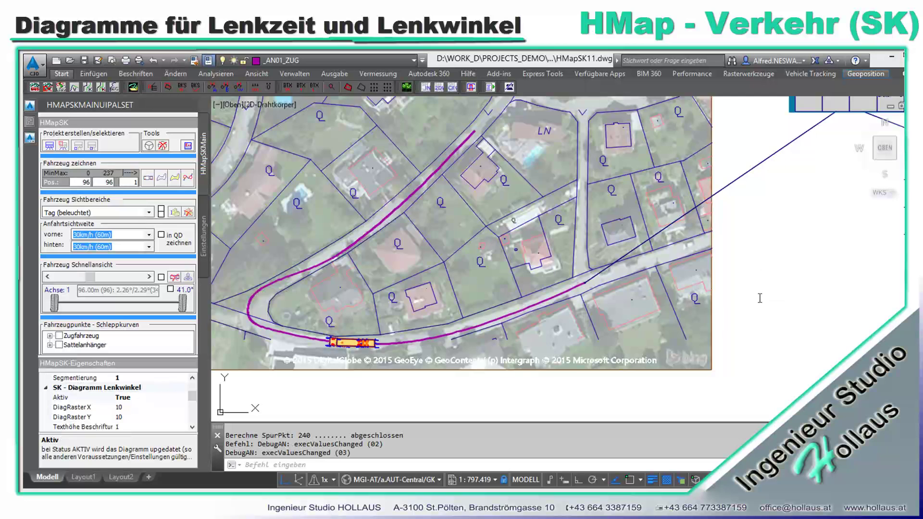
{"action": "scroll", "coordinate": [759, 298], "scroll_direction": "down", "scroll_amount": 2}
{"action": "middle_click_drag", "start_coordinate": [760, 298], "coordinate": [367, 313]}
{"action": "scroll", "coordinate": [367, 313], "scroll_direction": "up", "scroll_amount": 3}
{"action": "scroll", "coordinate": [435, 310], "scroll_direction": "up", "scroll_amount": 3}
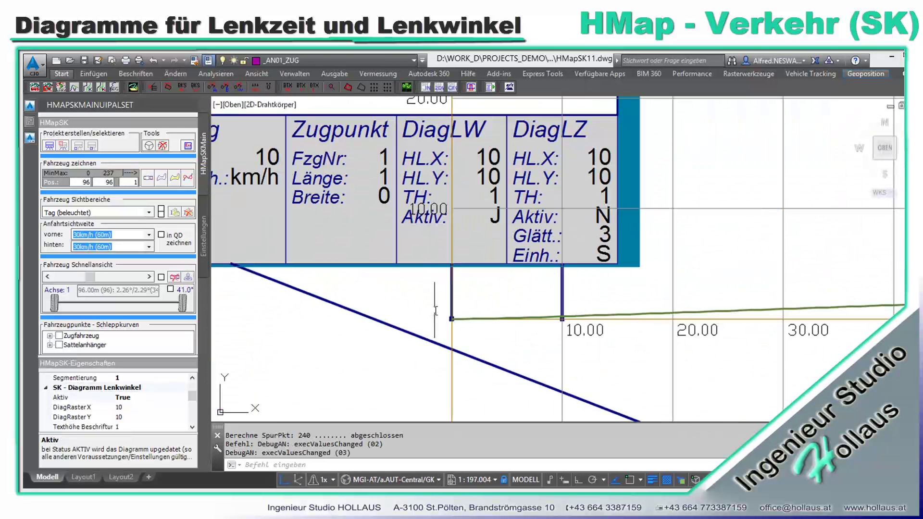
Step: Move the steering-angle diagram block below the vehicle data block, right of the map
{"action": "left_click", "coordinate": [421, 262]}
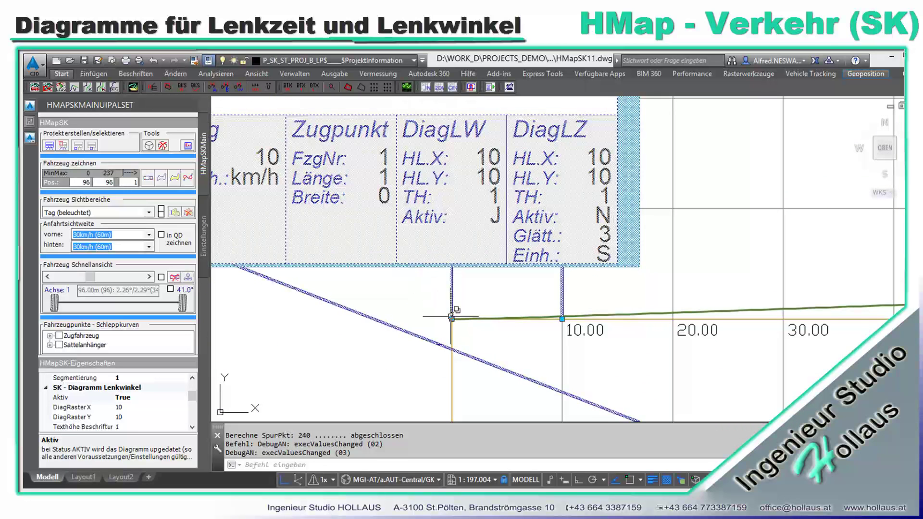
{"action": "left_click", "coordinate": [451, 317]}
{"action": "scroll", "coordinate": [451, 316], "scroll_direction": "down", "scroll_amount": 10}
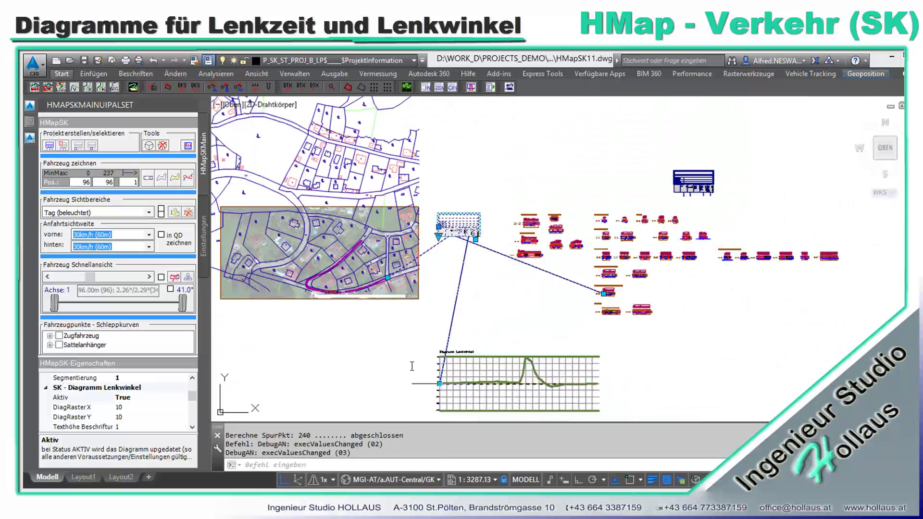
{"action": "middle_click_drag", "start_coordinate": [431, 391], "coordinate": [449, 353]}
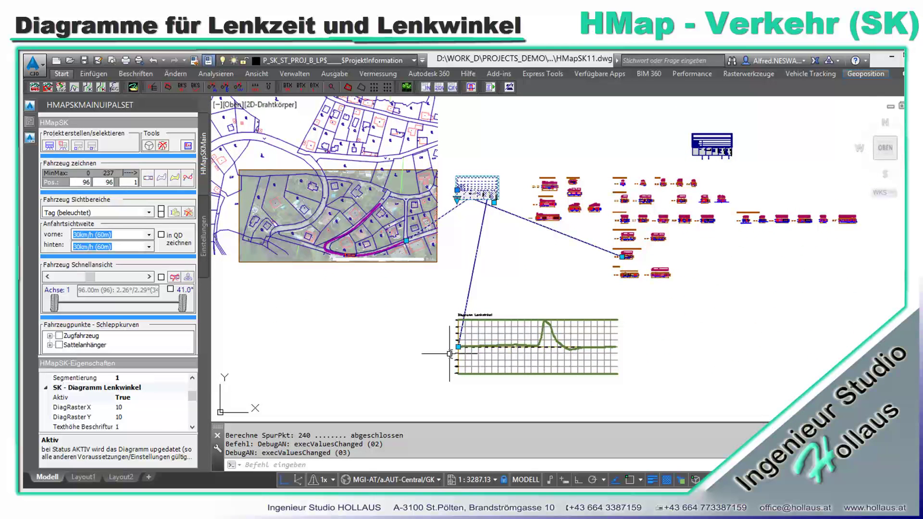
{"action": "key", "text": "Escape"}
Step: Split the drawing into two vertical viewports (Zwei: Vertikal) with _vports
{"action": "type", "text": "_vports"}
{"action": "key", "text": "Return"}
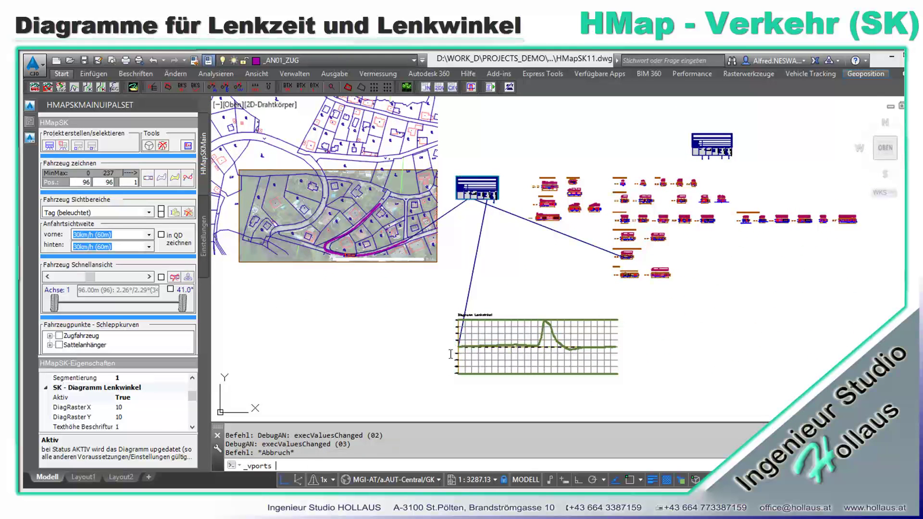
{"action": "left_click", "coordinate": [297, 199]}
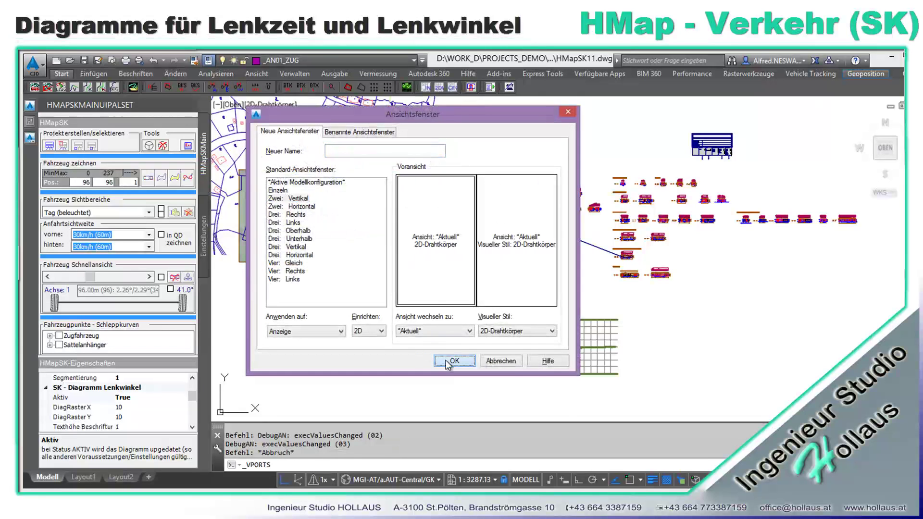
{"action": "left_click", "coordinate": [454, 361]}
Step: Frame the Lenkwinkel diagram in the right viewport and the vehicle path in the left
{"action": "scroll", "coordinate": [683, 394], "scroll_direction": "up", "scroll_amount": 4}
{"action": "scroll", "coordinate": [715, 403], "scroll_direction": "up", "scroll_amount": 2}
{"action": "scroll", "coordinate": [710, 369], "scroll_direction": "down", "scroll_amount": 2}
{"action": "middle_click_drag", "start_coordinate": [710, 369], "coordinate": [711, 316]}
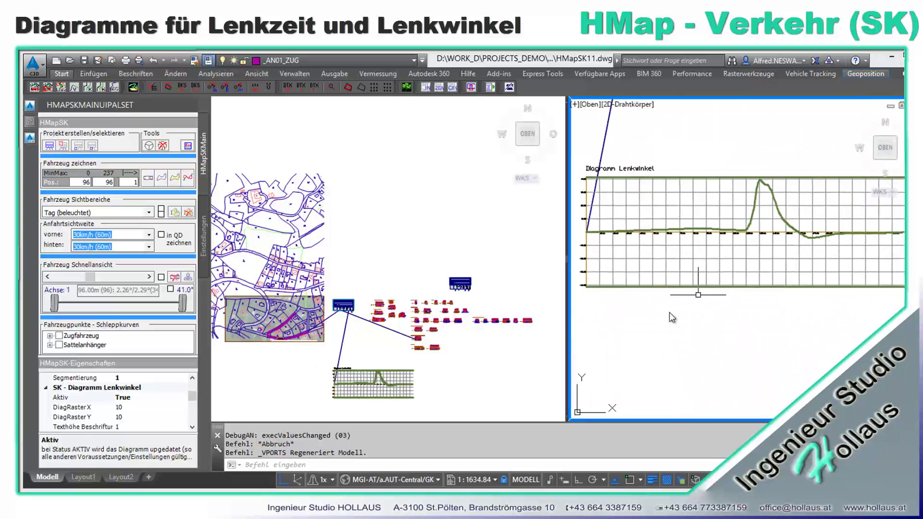
{"action": "left_click", "coordinate": [269, 319]}
{"action": "scroll", "coordinate": [253, 328], "scroll_direction": "up", "scroll_amount": 5}
{"action": "mouse_move", "coordinate": [253, 328]}
{"action": "middle_mouse_down"}
{"action": "mouse_move", "coordinate": [314, 350]}
{"action": "mouse_move", "coordinate": [341, 329]}
{"action": "middle_mouse_up"}
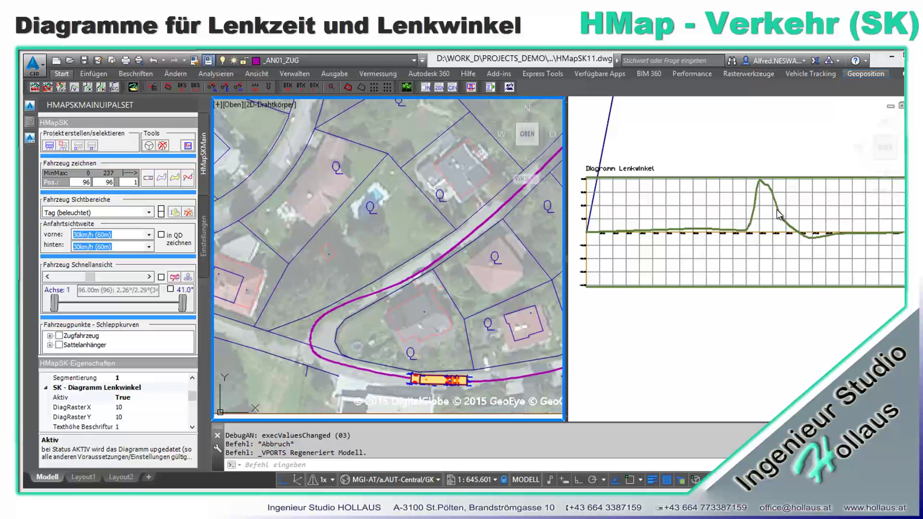
Step: Move a tow-line point near the bend further along the curve
{"action": "left_click", "coordinate": [314, 331]}
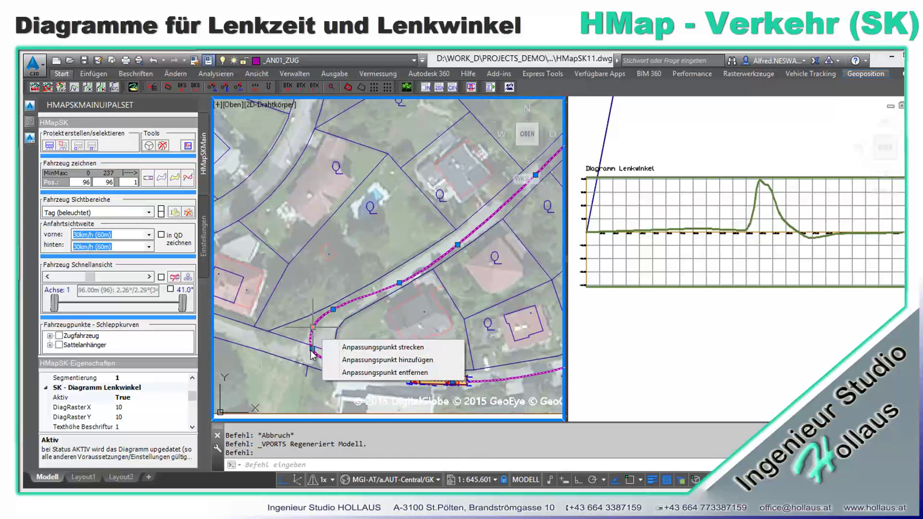
{"action": "left_click", "coordinate": [313, 349]}
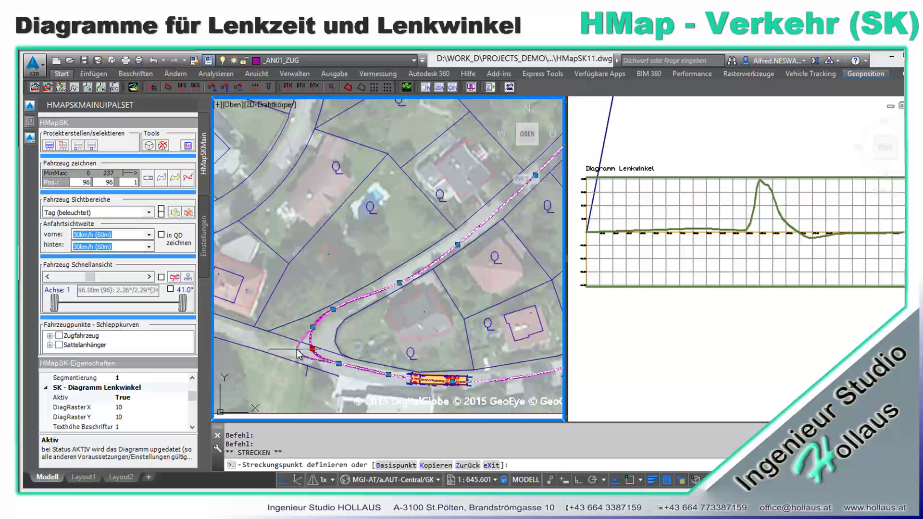
{"action": "left_click", "coordinate": [296, 350]}
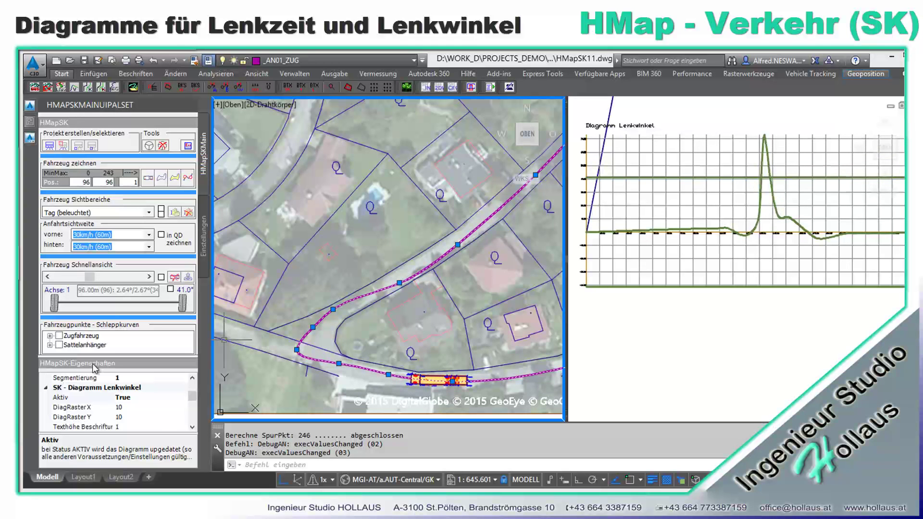
Step: Inspect the semitrailer at positions 136 and 110, then reshape the bend by moving its path point
{"action": "left_click_drag", "start_coordinate": [93, 280], "coordinate": [105, 283]}
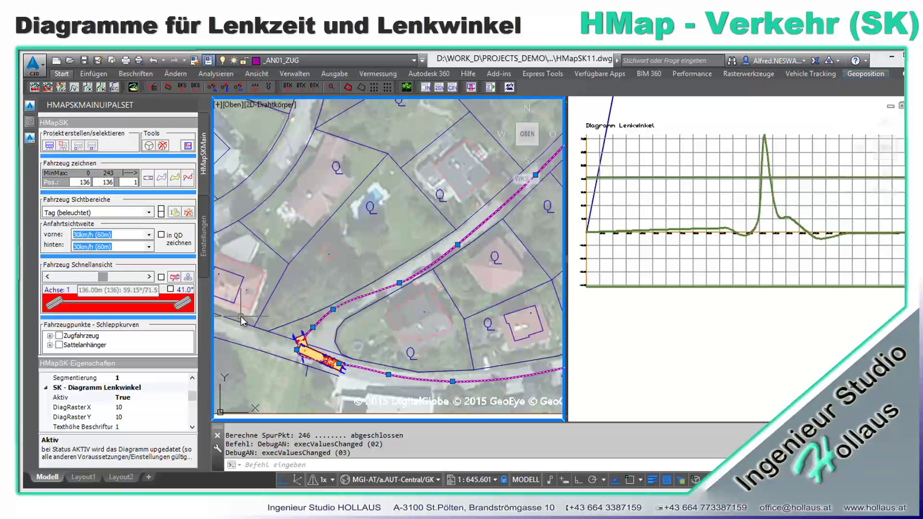
{"action": "scroll", "coordinate": [361, 332], "scroll_direction": "up", "scroll_amount": 10}
{"action": "scroll", "coordinate": [429, 310], "scroll_direction": "down", "scroll_amount": 1}
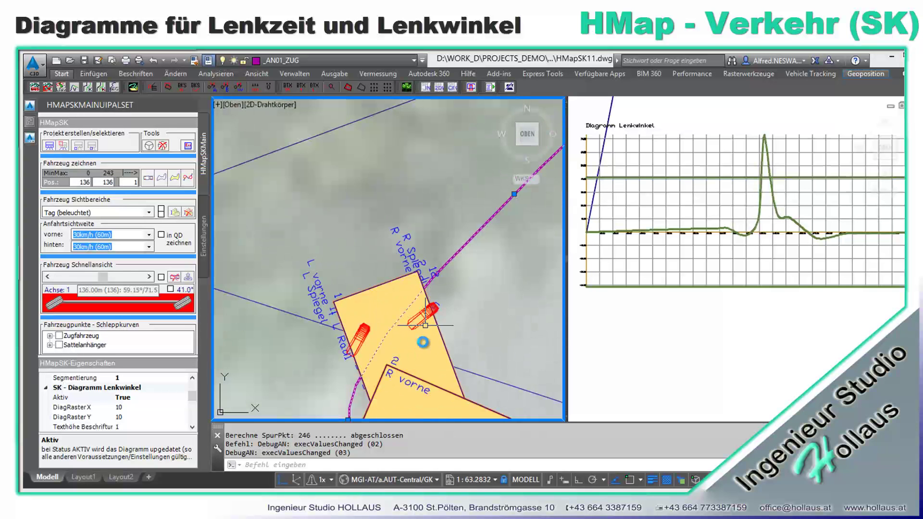
{"action": "scroll", "coordinate": [307, 293], "scroll_direction": "down", "scroll_amount": 1}
{"action": "scroll", "coordinate": [298, 292], "scroll_direction": "down", "scroll_amount": 3}
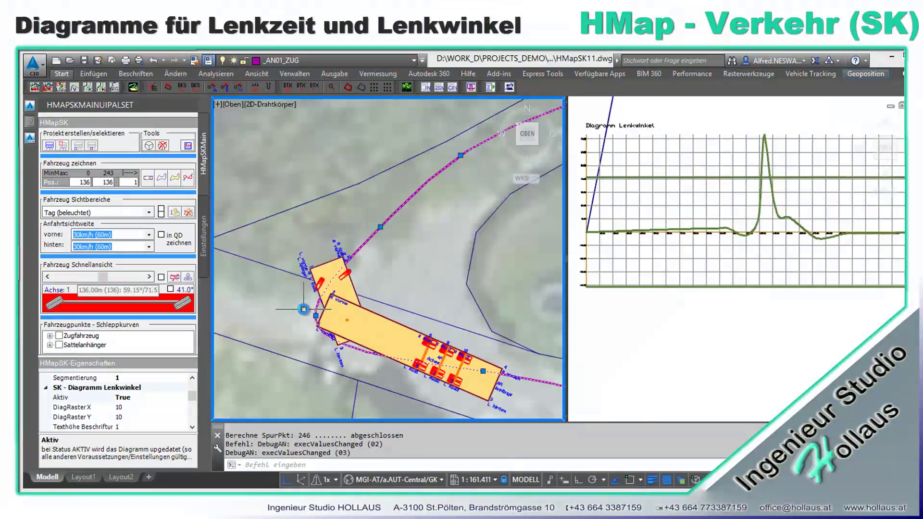
{"action": "scroll", "coordinate": [298, 292], "scroll_direction": "down", "scroll_amount": 2}
{"action": "left_click_drag", "start_coordinate": [106, 279], "coordinate": [98, 280]}
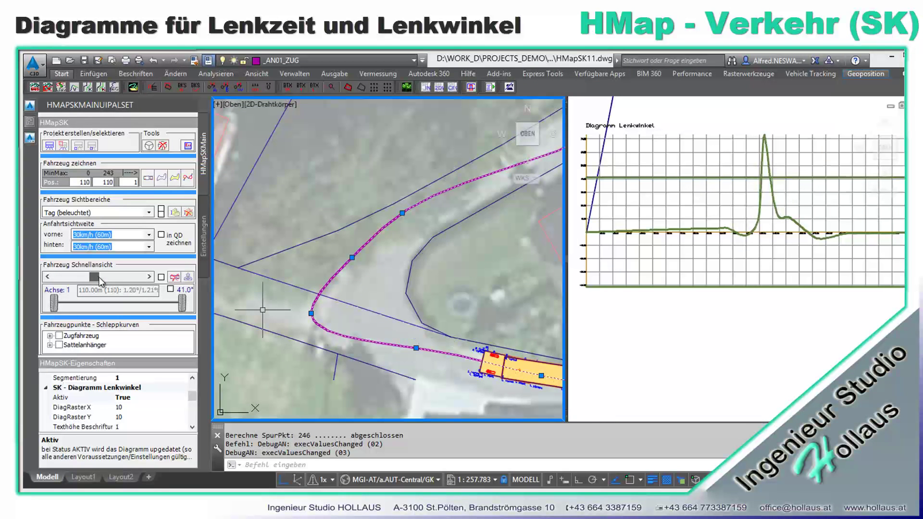
{"action": "left_click", "coordinate": [311, 313]}
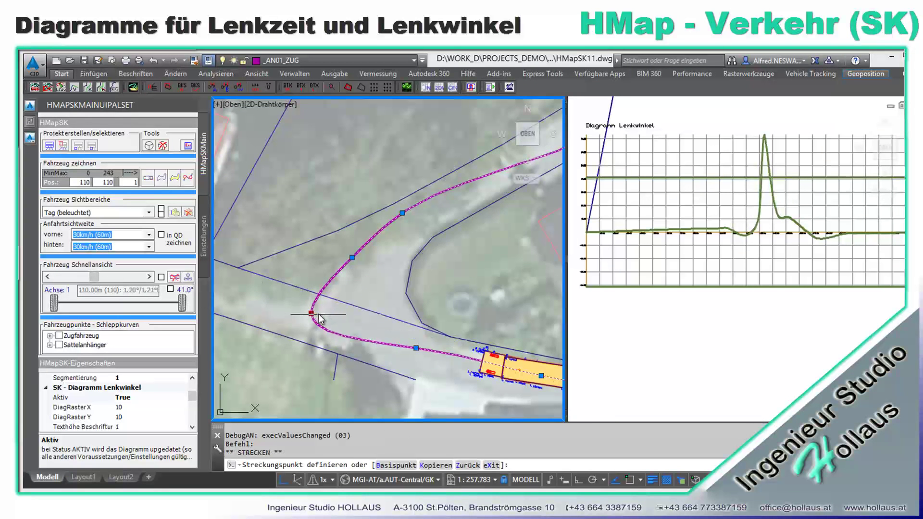
{"action": "left_click", "coordinate": [349, 310]}
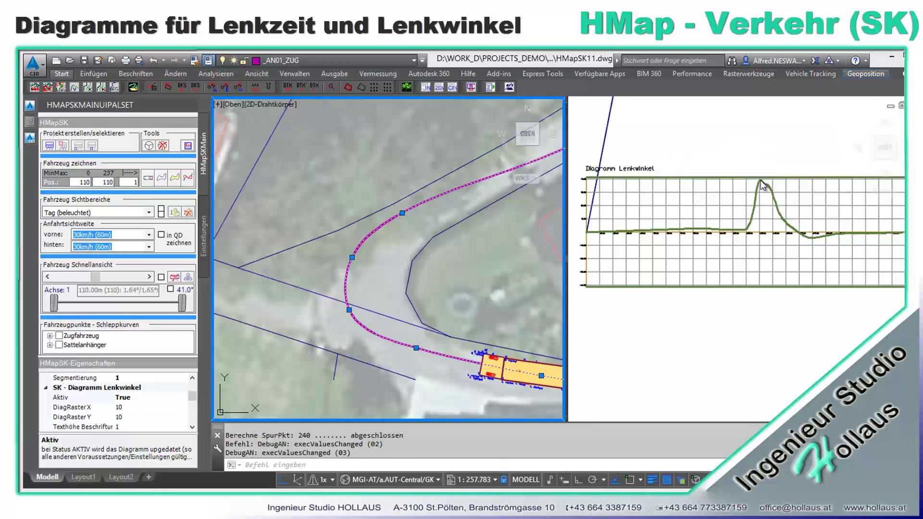
Step: Switch to a three-viewport layout with the large viewport on the left (Drei: Links)
{"action": "left_click", "coordinate": [668, 374]}
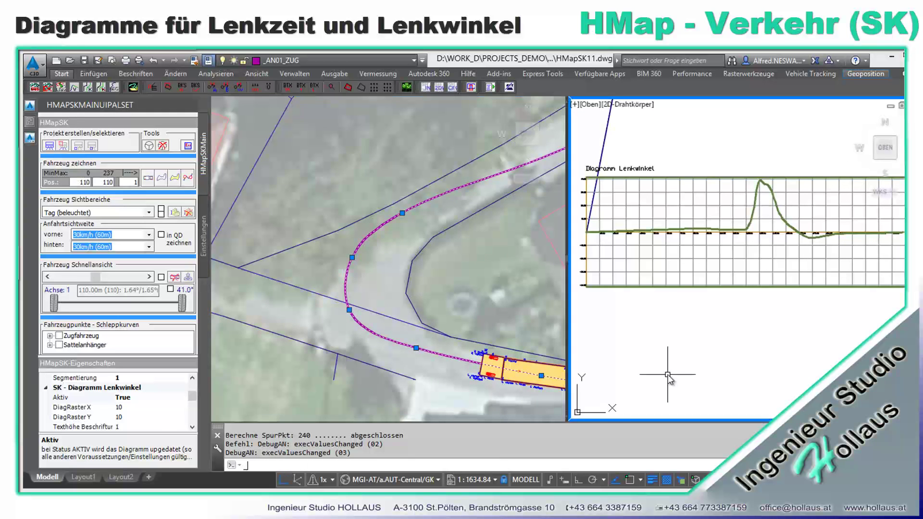
{"action": "type", "text": "_vports"}
{"action": "key", "text": "Return"}
{"action": "left_click", "coordinate": [284, 214]}
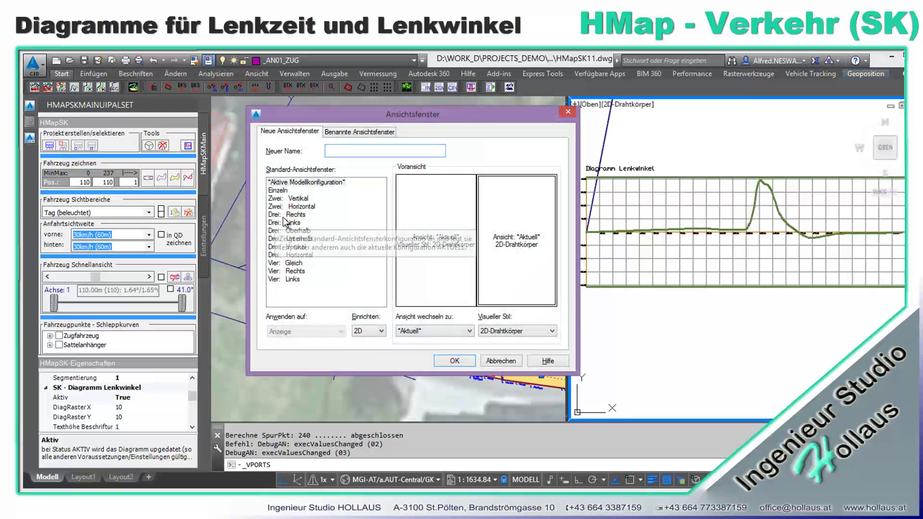
{"action": "left_click", "coordinate": [284, 223]}
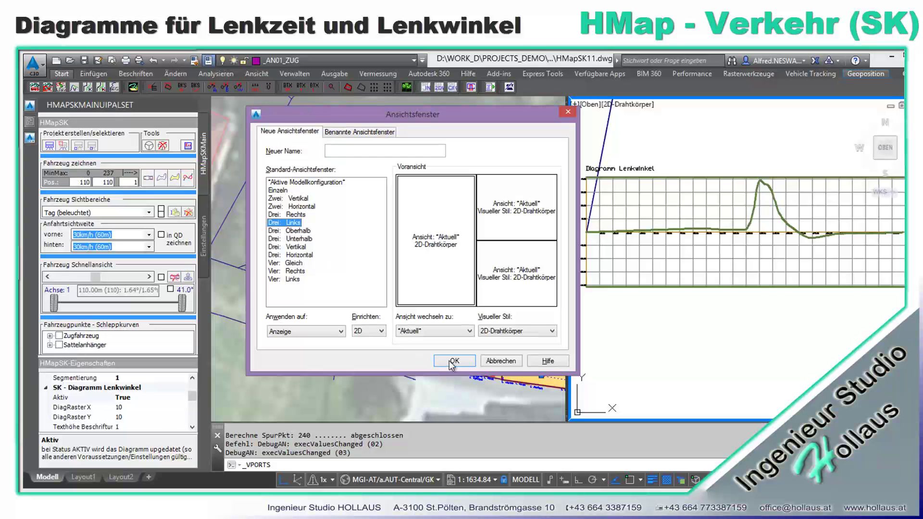
{"action": "left_click", "coordinate": [450, 362]}
{"action": "scroll", "coordinate": [350, 258], "scroll_direction": "up", "scroll_amount": 3}
Step: Set the SK - Diagramm Lenkzeit Aktiv property to True in the lower-right viewport
{"action": "scroll", "coordinate": [367, 299], "scroll_direction": "up", "scroll_amount": 3}
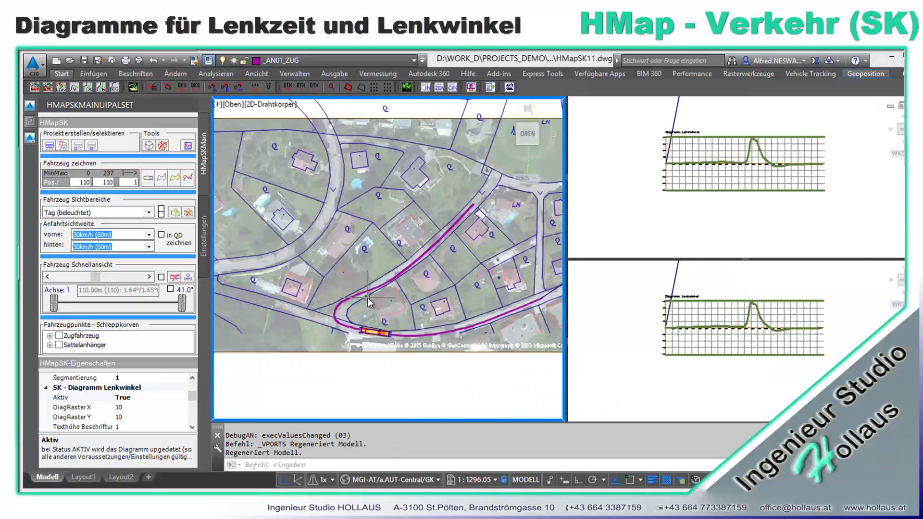
{"action": "scroll", "coordinate": [368, 298], "scroll_direction": "up", "scroll_amount": 2}
{"action": "scroll", "coordinate": [367, 298], "scroll_direction": "up", "scroll_amount": 2}
{"action": "left_click", "coordinate": [609, 313]}
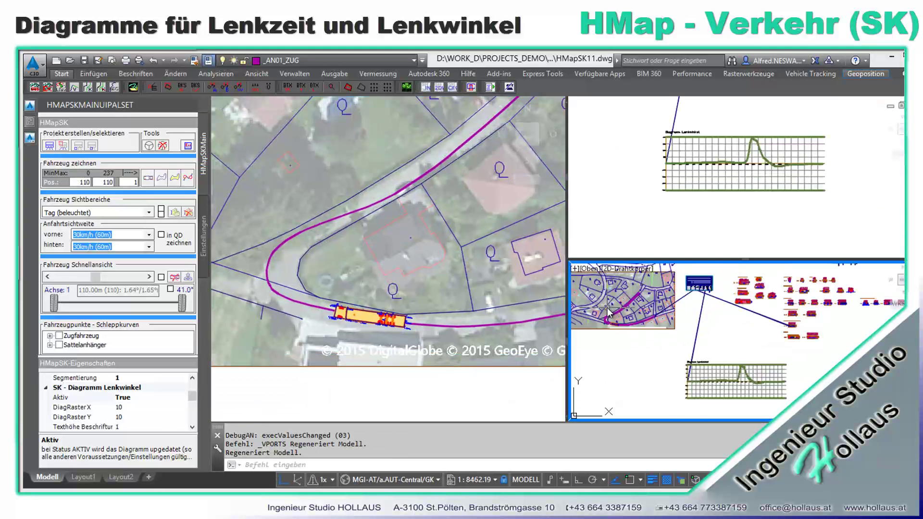
{"action": "scroll", "coordinate": [610, 313], "scroll_direction": "up", "scroll_amount": 3}
{"action": "scroll", "coordinate": [192, 401], "scroll_direction": "down", "scroll_amount": 2}
{"action": "scroll", "coordinate": [192, 401], "scroll_direction": "down", "scroll_amount": 2}
{"action": "left_click", "coordinate": [145, 397]}
{"action": "double_click", "coordinate": [145, 397]}
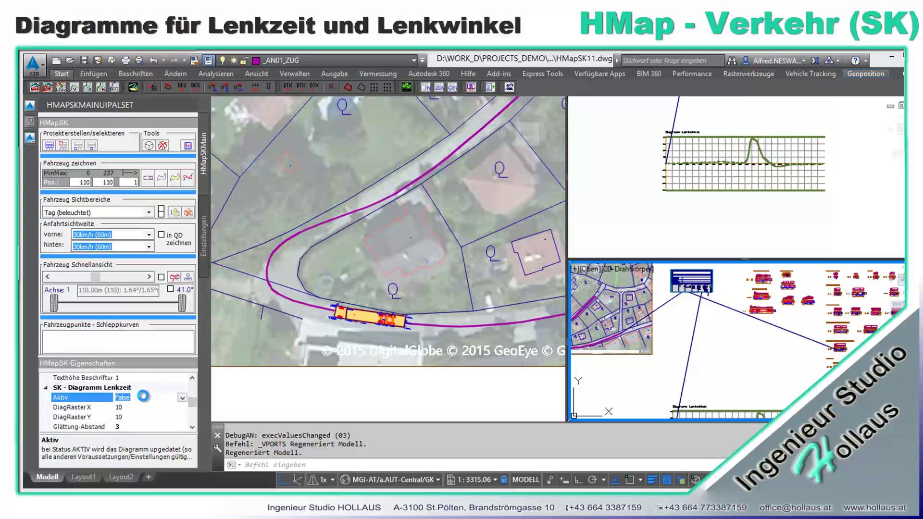
Step: Move the Lenkzeit diagram table below the other diagrams and zoom to view it
{"action": "scroll", "coordinate": [711, 297], "scroll_direction": "up", "scroll_amount": 10}
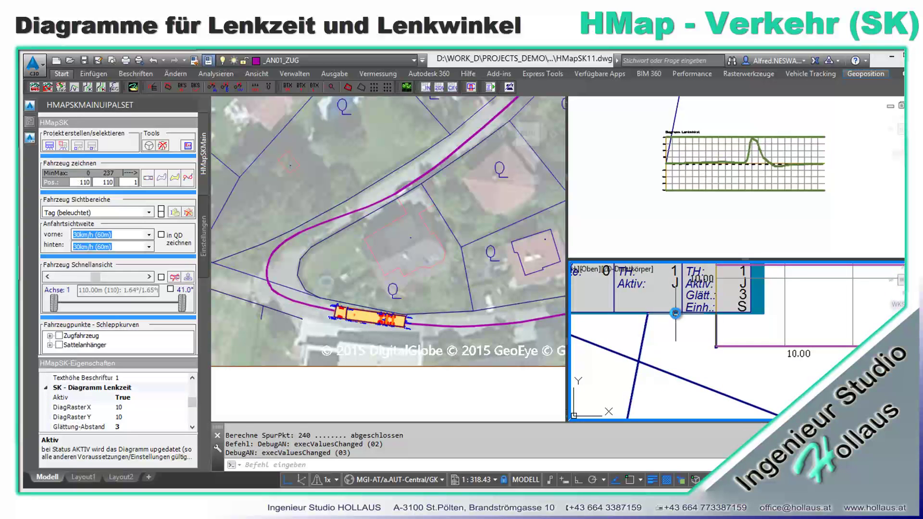
{"action": "left_click", "coordinate": [676, 313]}
{"action": "left_click", "coordinate": [676, 313]}
{"action": "scroll", "coordinate": [676, 313], "scroll_direction": "down", "scroll_amount": 14}
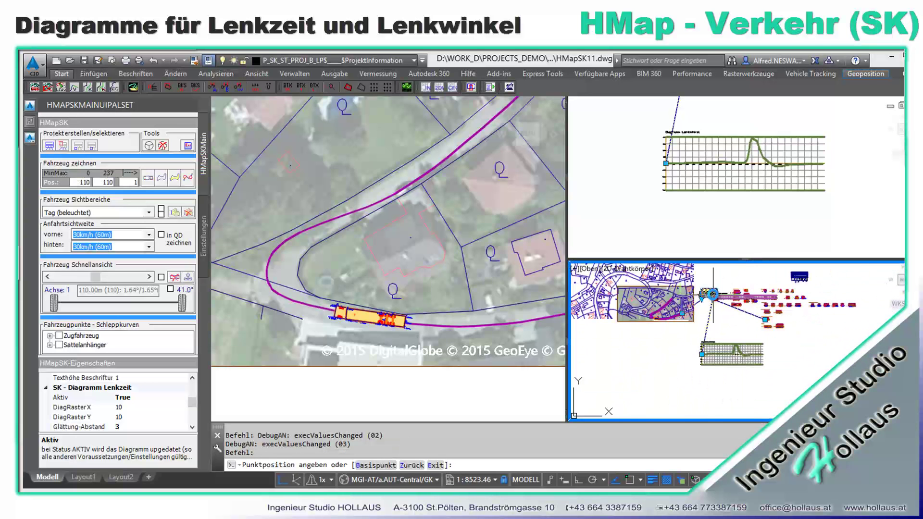
{"action": "left_click", "coordinate": [705, 398]}
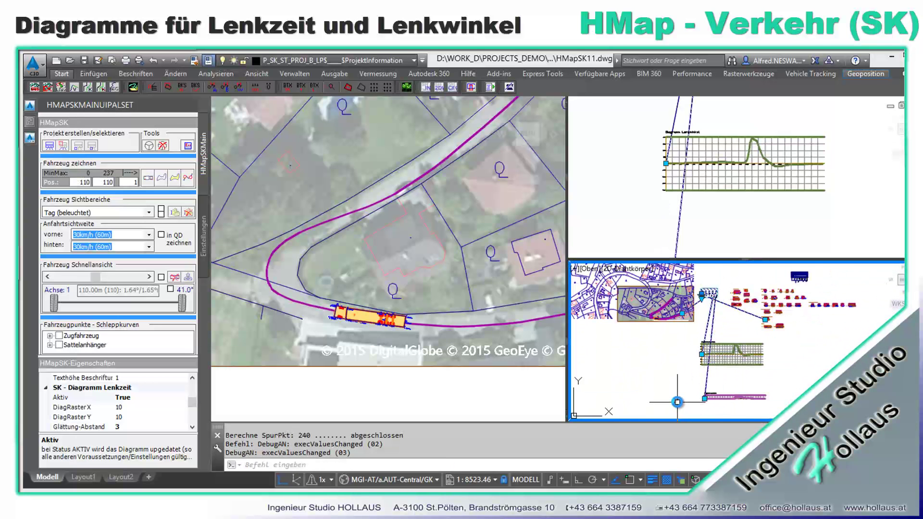
{"action": "key", "text": "Escape"}
{"action": "scroll", "coordinate": [612, 333], "scroll_direction": "up", "scroll_amount": 10}
{"action": "scroll", "coordinate": [612, 334], "scroll_direction": "up", "scroll_amount": 8}
{"action": "scroll", "coordinate": [612, 333], "scroll_direction": "down", "scroll_amount": 6}
{"action": "scroll", "coordinate": [613, 334], "scroll_direction": "down", "scroll_amount": 4}
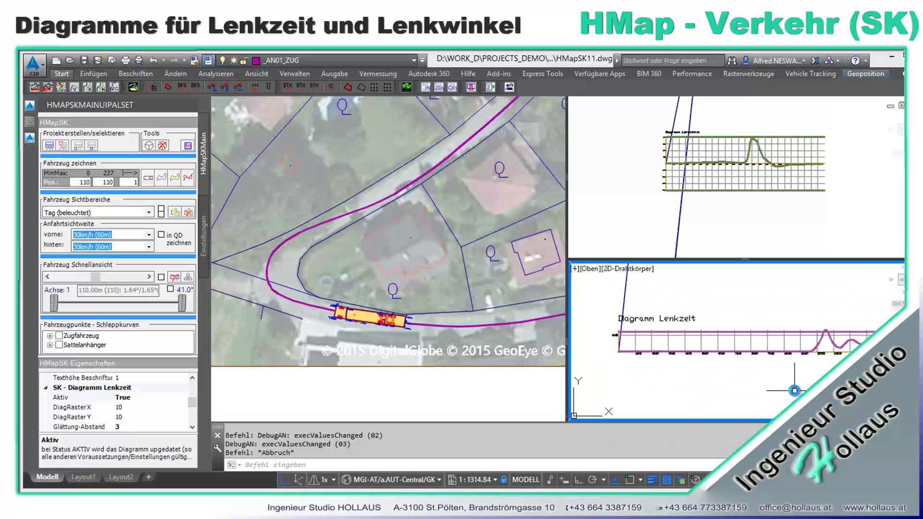
Step: Check the Lenkzeit diagram's X grid spacing and the vehicle speed units
{"action": "middle_click_drag", "start_coordinate": [794, 390], "coordinate": [764, 402]}
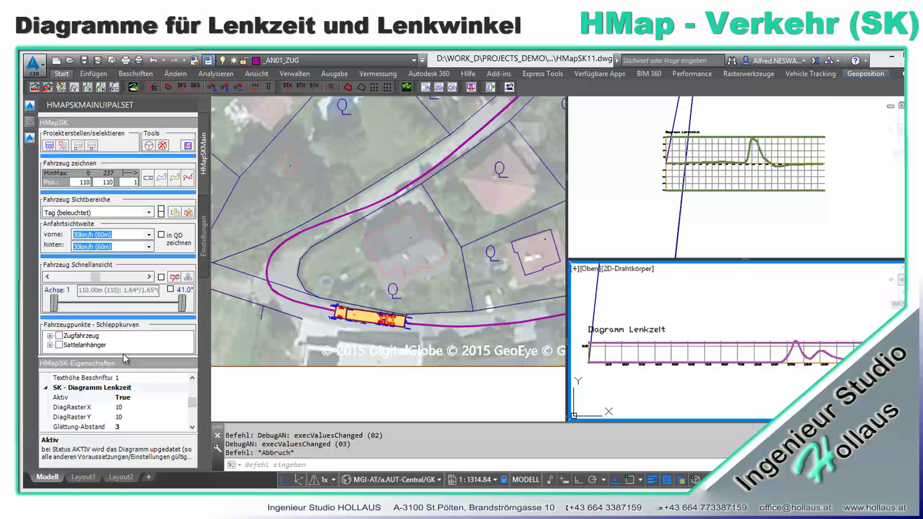
{"action": "left_click", "coordinate": [128, 408]}
{"action": "mouse_move", "coordinate": [193, 404]}
{"action": "left_mouse_down"}
{"action": "mouse_move", "coordinate": [193, 388]}
{"action": "mouse_move", "coordinate": [196, 412]}
{"action": "left_mouse_up"}
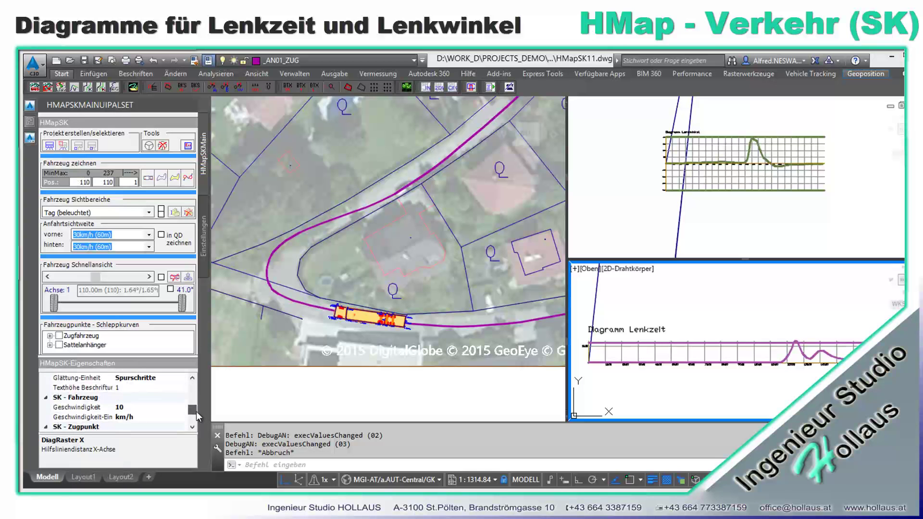
{"action": "left_click", "coordinate": [137, 387]}
{"action": "left_click", "coordinate": [144, 398]}
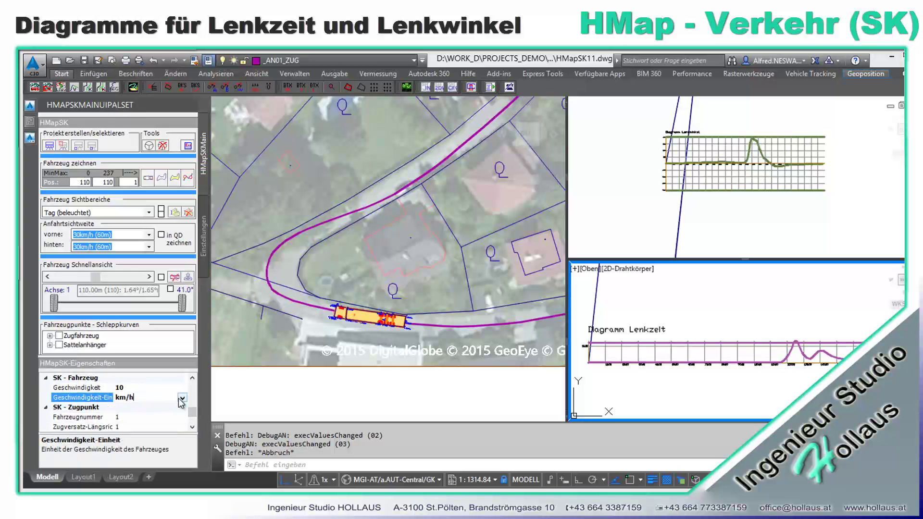
{"action": "left_click", "coordinate": [140, 406]}
{"action": "left_click", "coordinate": [129, 387]}
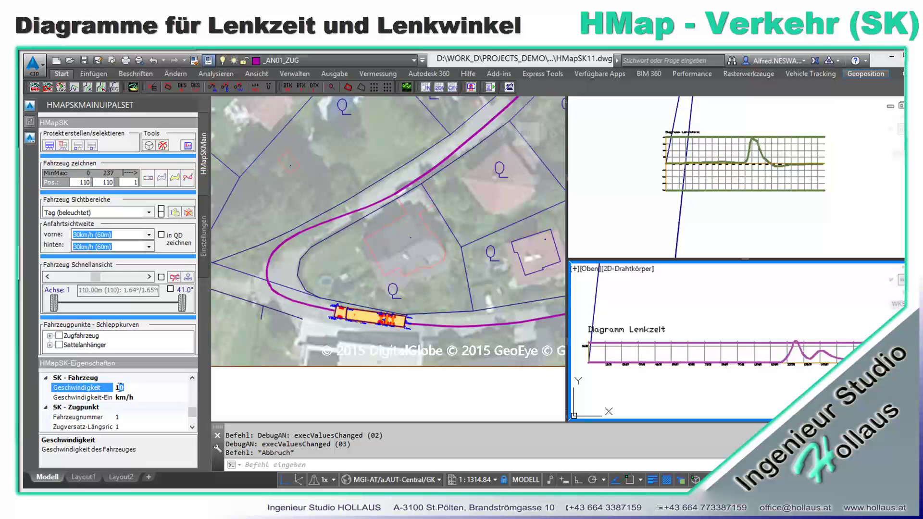
Step: Set the vehicle speed to 20, 30, 5, then 8 km/h, recomputing the diagram each time
{"action": "type", "text": "20"}
{"action": "key", "text": "Return"}
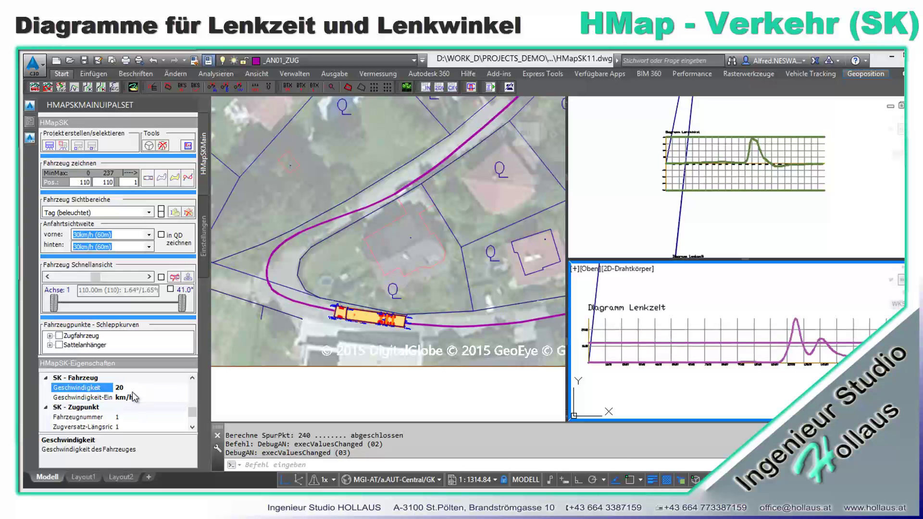
{"action": "key", "text": "Return"}
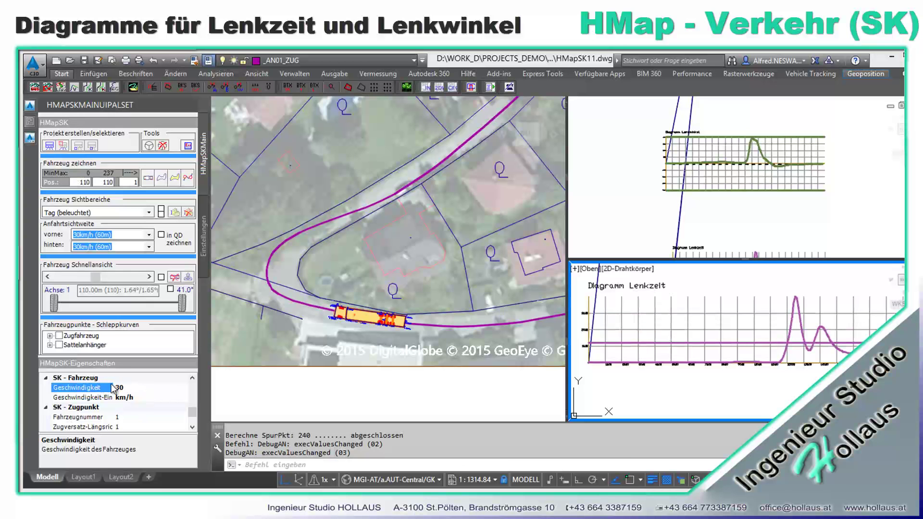
{"action": "type", "text": "5"}
{"action": "key", "text": "Return"}
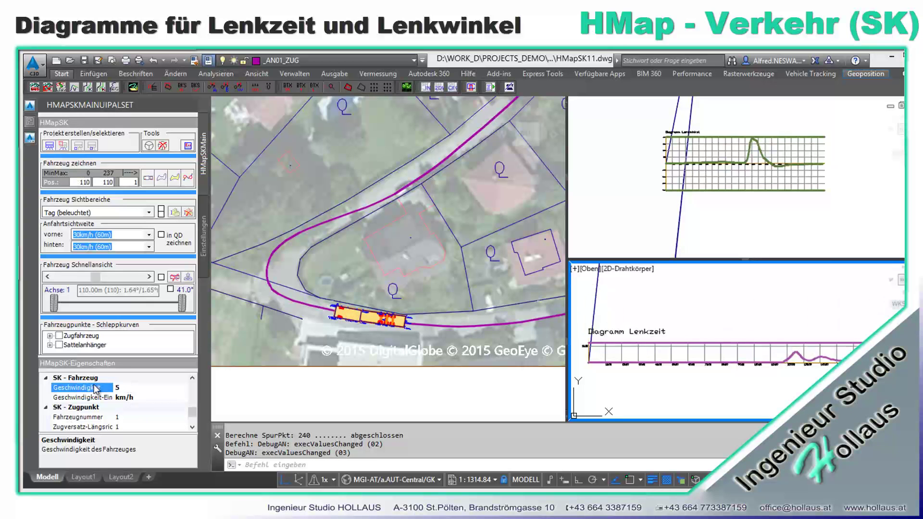
{"action": "type", "text": "8"}
{"action": "key", "text": "Return"}
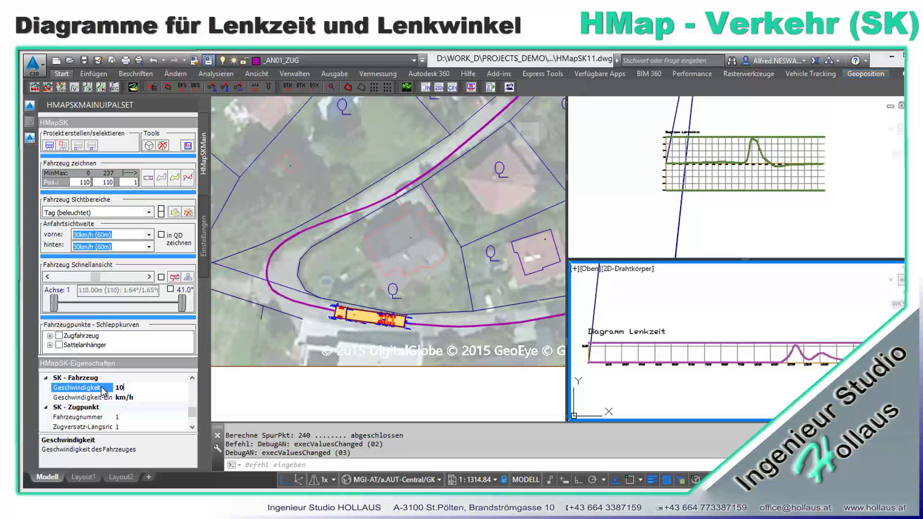
Step: Reshape the magenta tow line by stretching one of its grips to a new point
{"action": "left_click", "coordinate": [274, 290]}
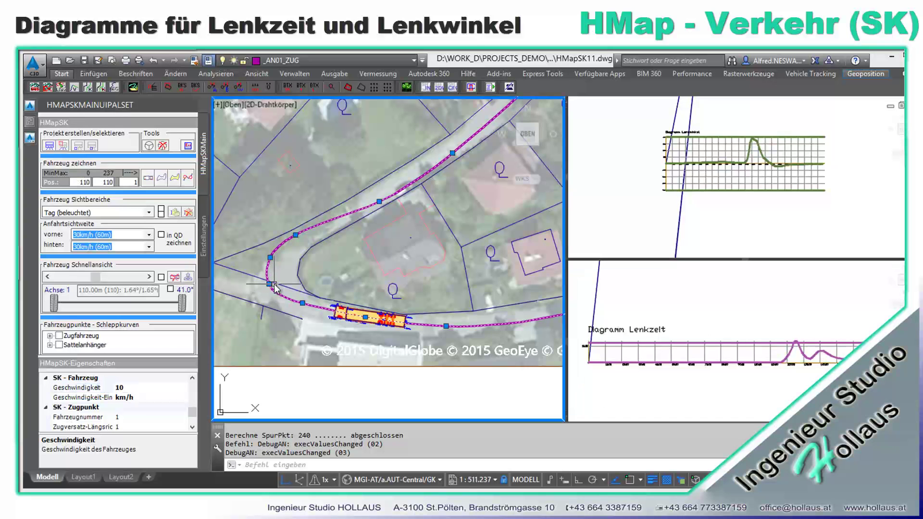
{"action": "left_click", "coordinate": [274, 284]}
{"action": "left_click", "coordinate": [278, 285]}
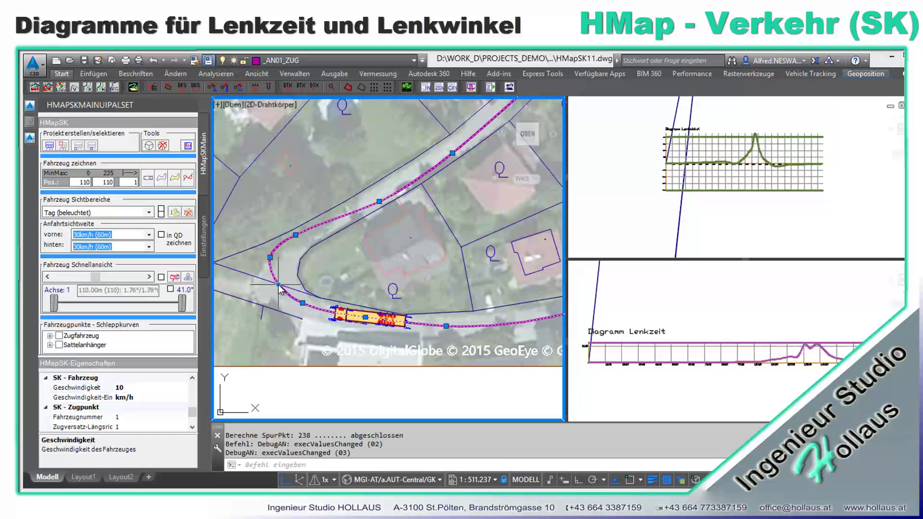
{"action": "left_click", "coordinate": [270, 258]}
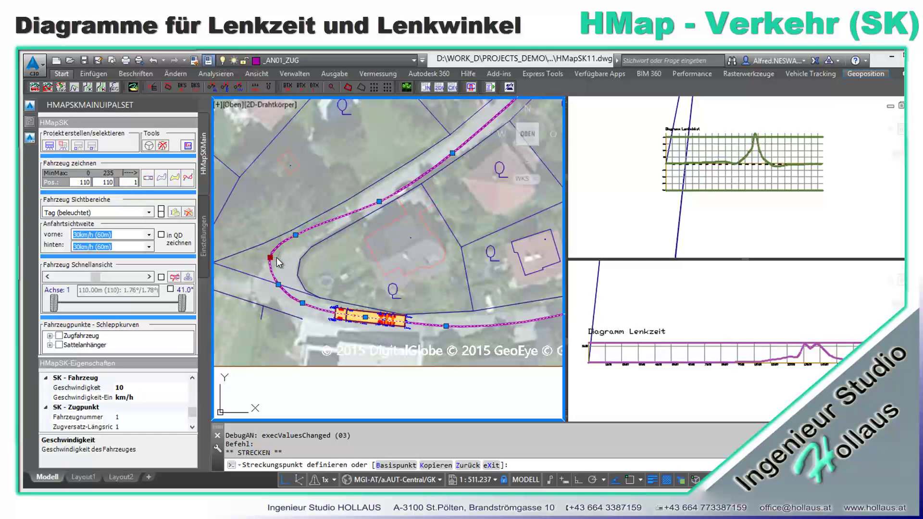
{"action": "left_click", "coordinate": [277, 258]}
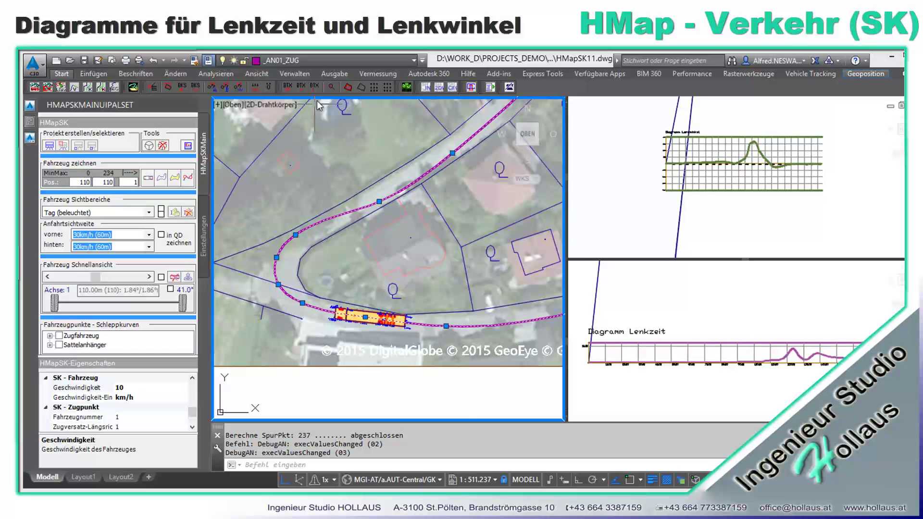
Step: Freeze the _AN02_AERO aerial image layer
{"action": "left_click", "coordinate": [339, 59]}
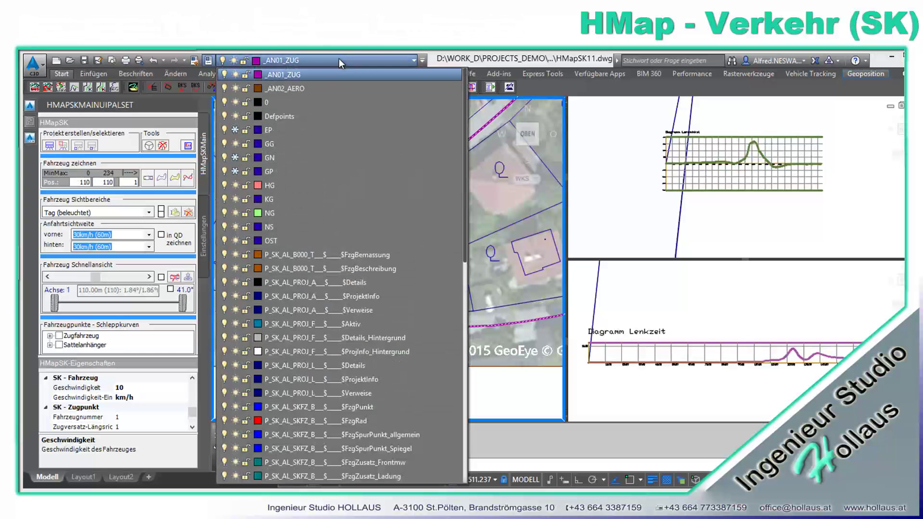
{"action": "left_click", "coordinate": [235, 88]}
{"action": "left_click", "coordinate": [506, 374]}
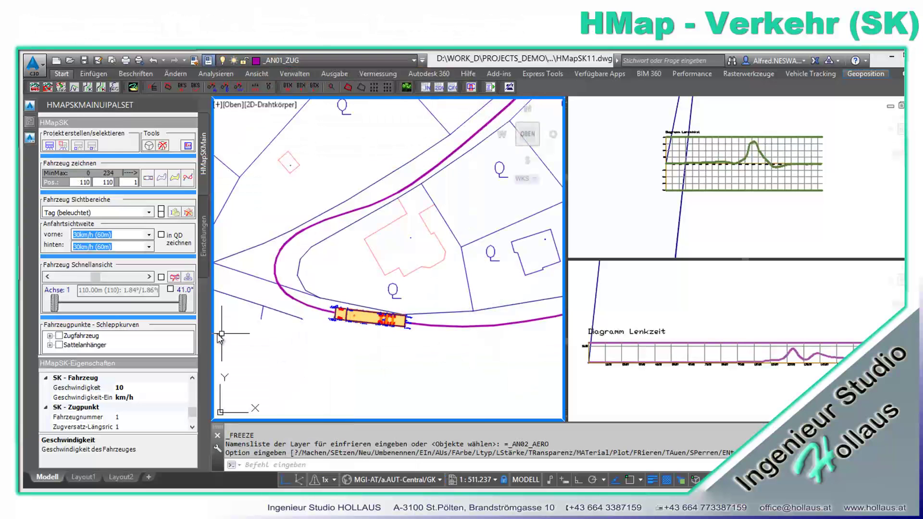
Step: Advance the semitrailer to position 134 and zoom in on it
{"action": "left_click_drag", "start_coordinate": [96, 279], "coordinate": [105, 278]}
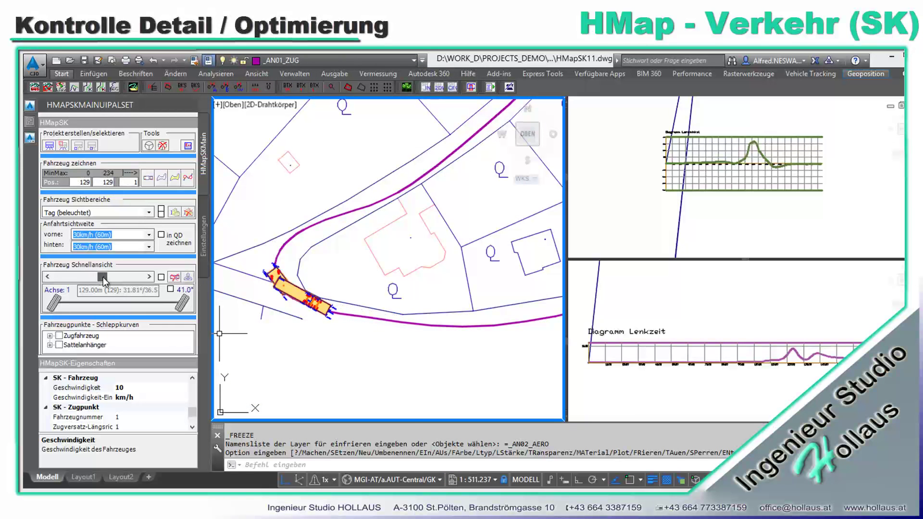
{"action": "scroll", "coordinate": [303, 295], "scroll_direction": "up", "scroll_amount": 5}
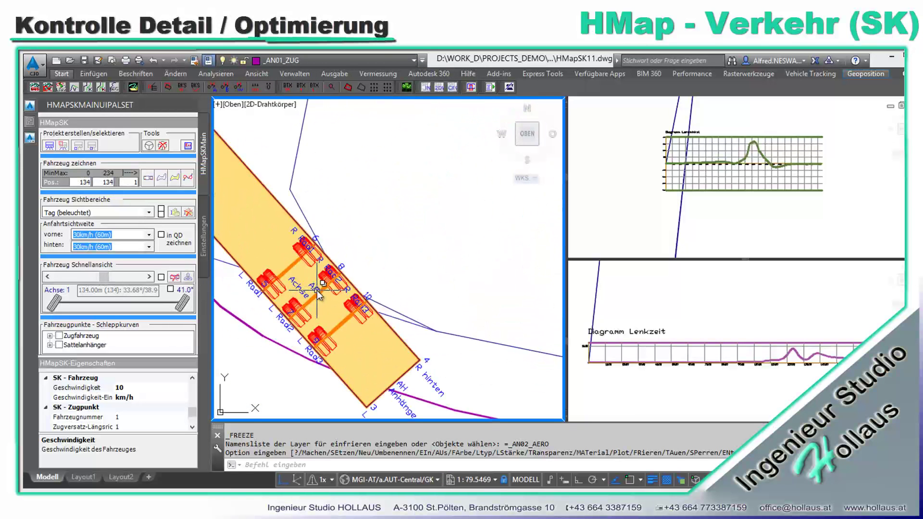
{"action": "middle_click_drag", "start_coordinate": [320, 296], "coordinate": [323, 316]}
Step: Freeze the FzgHuellSchraffur envelope hatching layer
{"action": "left_click", "coordinate": [360, 64]}
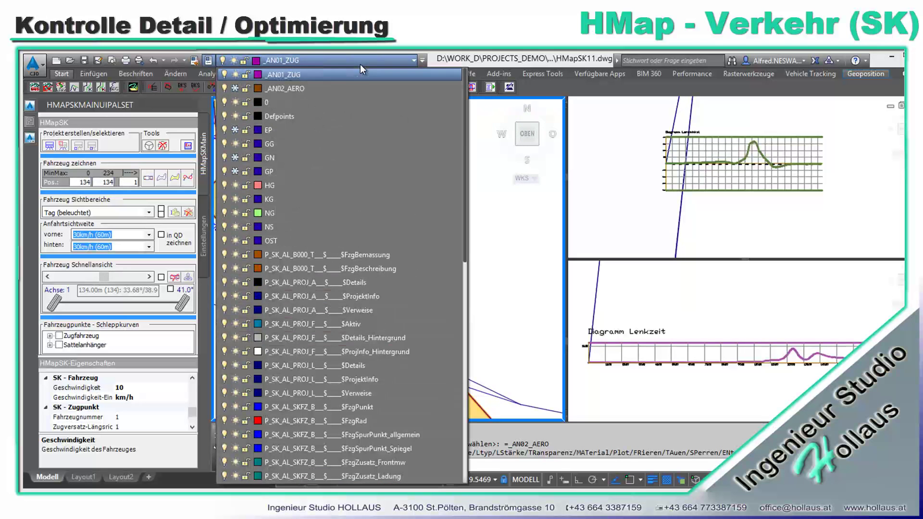
{"action": "left_click_drag", "start_coordinate": [464, 212], "coordinate": [464, 356]}
{"action": "left_click", "coordinate": [235, 351]}
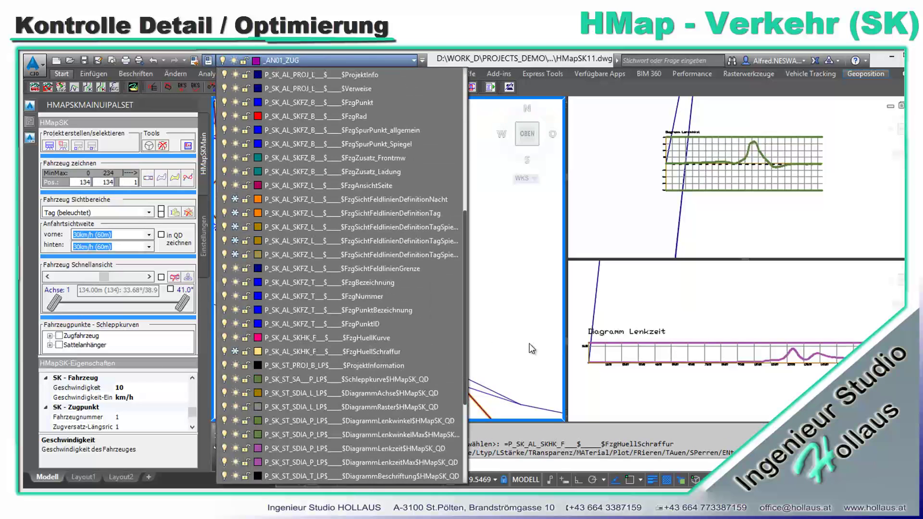
{"action": "left_click", "coordinate": [531, 349]}
Step: Move the semitrailer further along the curve to position 146 and zoom in
{"action": "left_click_drag", "start_coordinate": [102, 278], "coordinate": [107, 278]}
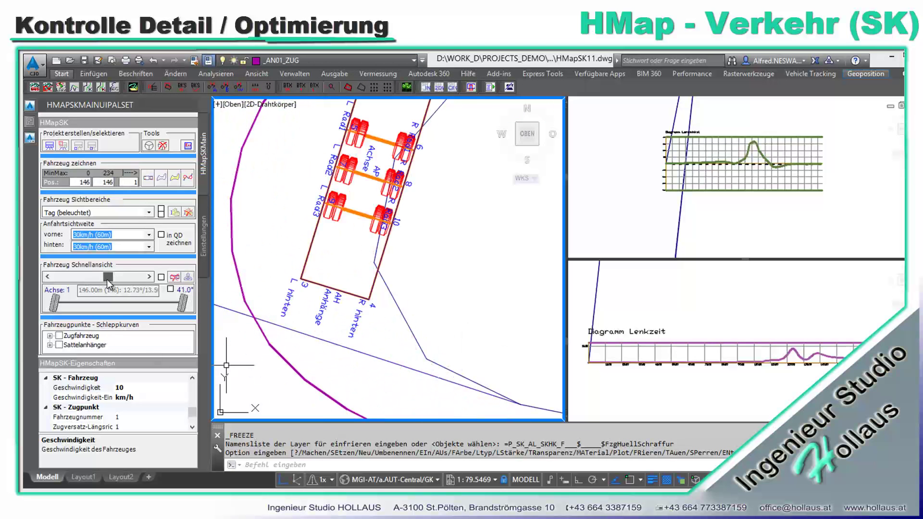
{"action": "scroll", "coordinate": [396, 146], "scroll_direction": "up", "scroll_amount": 5}
{"action": "scroll", "coordinate": [395, 146], "scroll_direction": "up", "scroll_amount": 1}
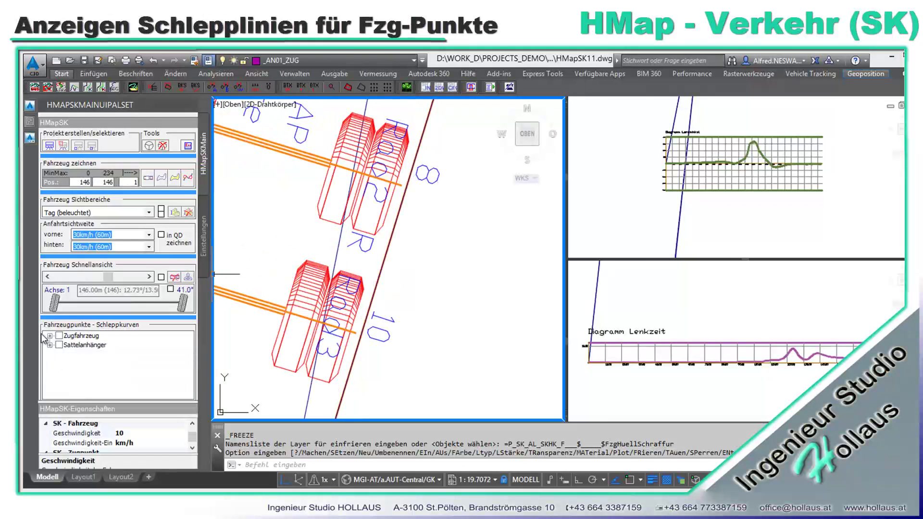
Step: Draw the tracking curve for the semitrailer's wheel point R RAD2
{"action": "left_click", "coordinate": [50, 345]}
{"action": "left_click", "coordinate": [71, 382]}
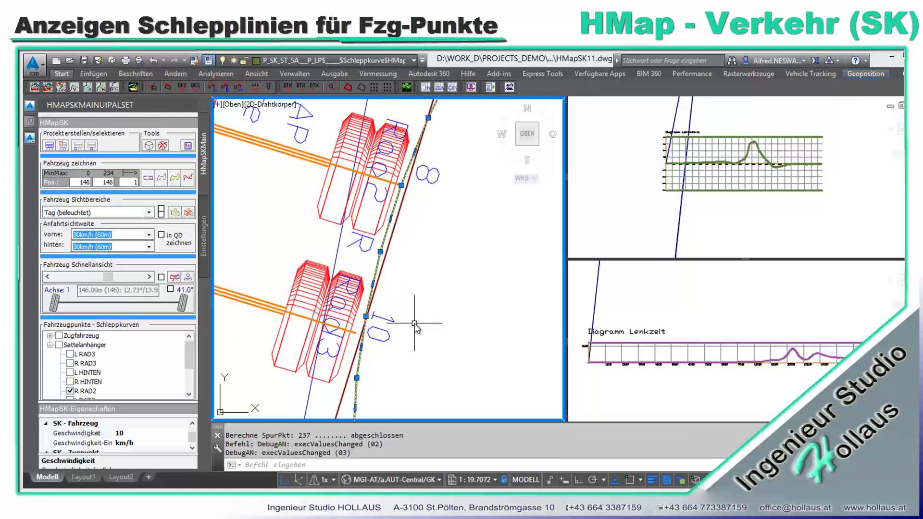
{"action": "scroll", "coordinate": [415, 323], "scroll_direction": "down", "scroll_amount": 5}
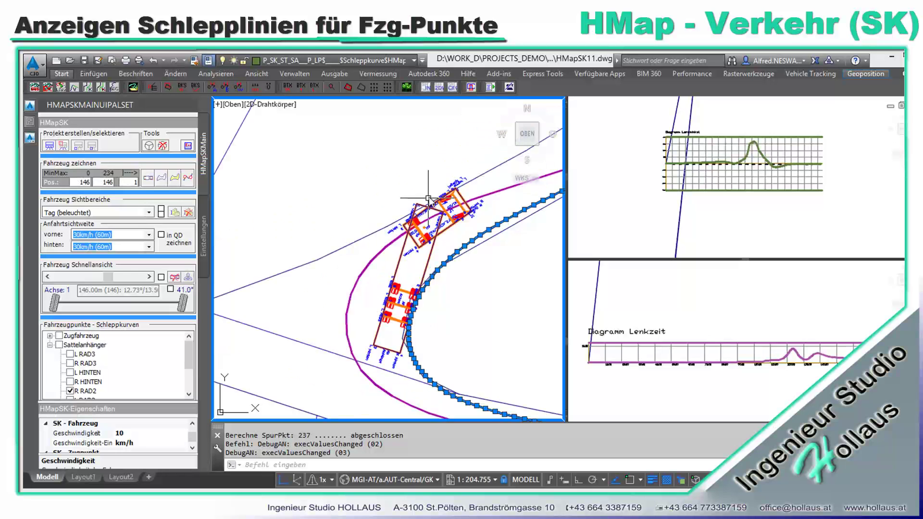
{"action": "scroll", "coordinate": [444, 197], "scroll_direction": "up", "scroll_amount": 8}
{"action": "scroll", "coordinate": [444, 197], "scroll_direction": "down", "scroll_amount": 2}
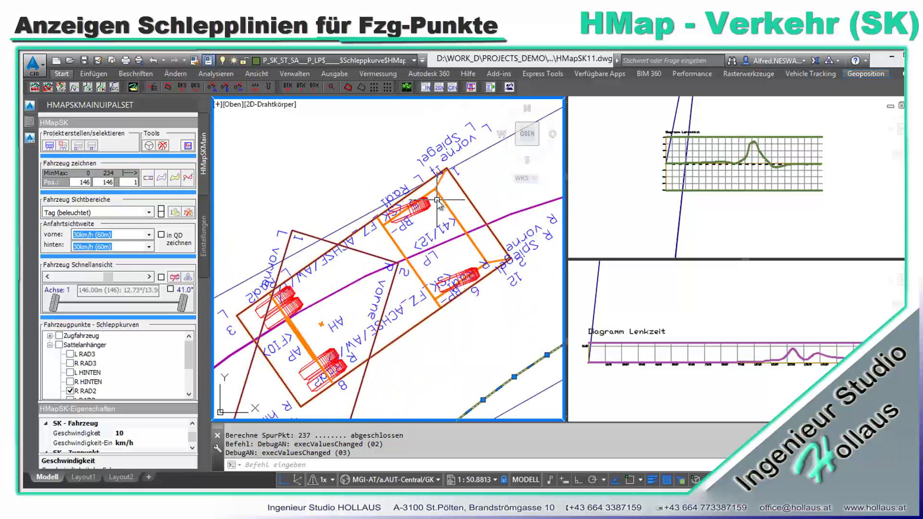
Step: Expand the tractor's list of vehicle points
{"action": "left_click", "coordinate": [50, 336]}
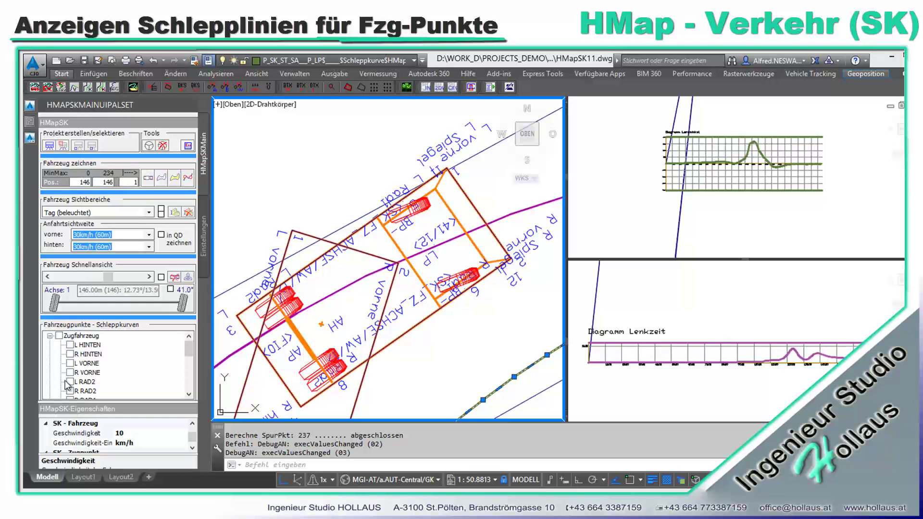
{"action": "left_click_drag", "start_coordinate": [191, 354], "coordinate": [190, 358]}
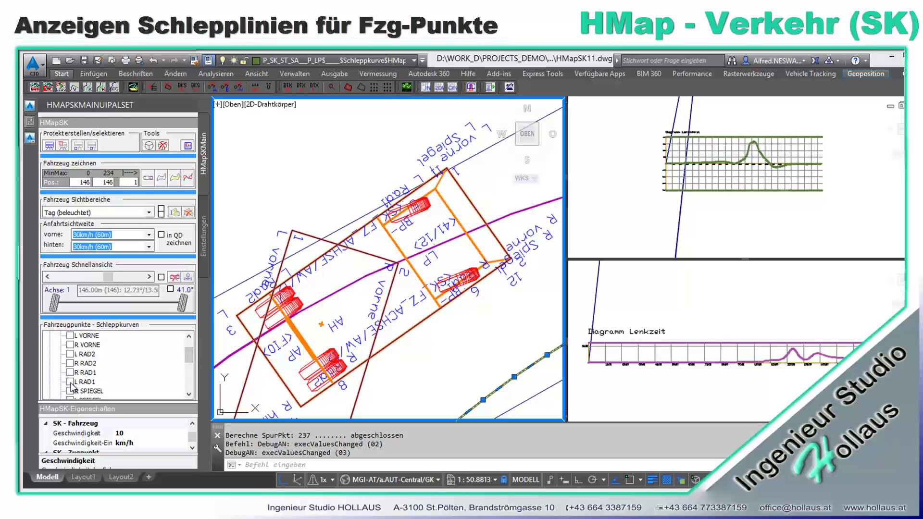
{"action": "scroll", "coordinate": [96, 380], "scroll_direction": "down", "scroll_amount": 3}
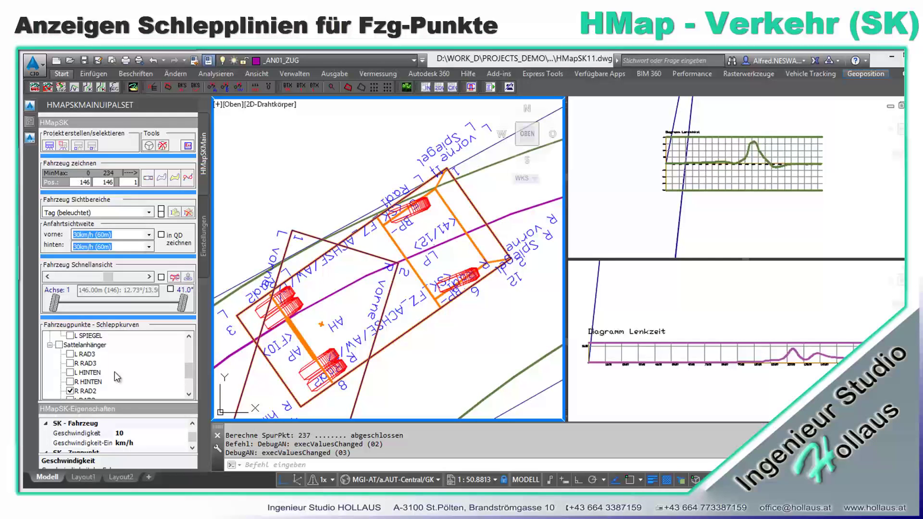
Step: Zoom out over the whole tow line around the bend and set the vehicle back to position 83
{"action": "left_click", "coordinate": [475, 169]}
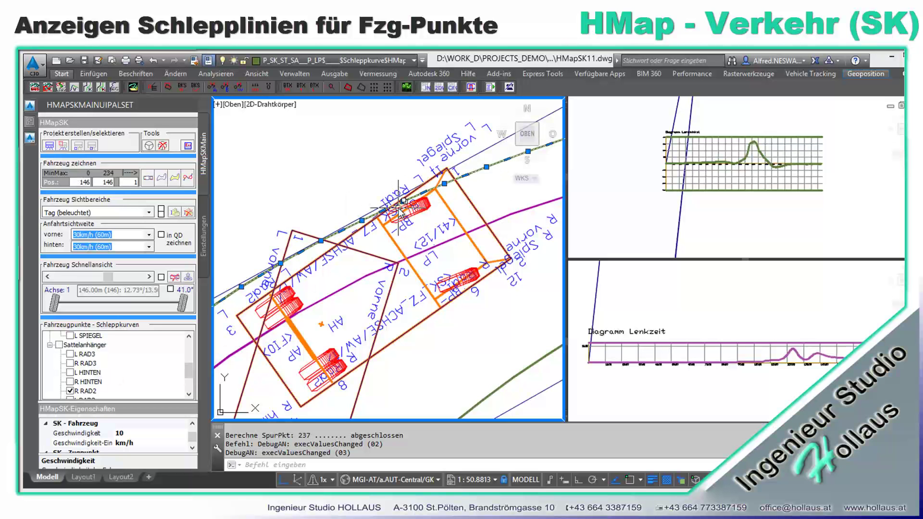
{"action": "key", "text": "Escape"}
{"action": "scroll", "coordinate": [401, 217], "scroll_direction": "down", "scroll_amount": 3}
{"action": "scroll", "coordinate": [403, 250], "scroll_direction": "down", "scroll_amount": 2}
{"action": "scroll", "coordinate": [405, 283], "scroll_direction": "down", "scroll_amount": 2}
{"action": "scroll", "coordinate": [404, 283], "scroll_direction": "down", "scroll_amount": 2}
{"action": "left_click_drag", "start_coordinate": [108, 278], "coordinate": [87, 291]}
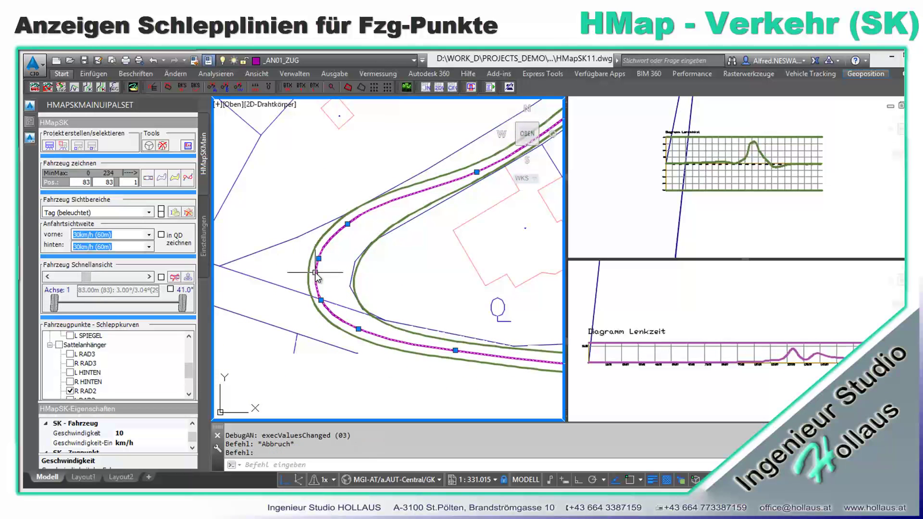
{"action": "mouse_move", "coordinate": [321, 301]}
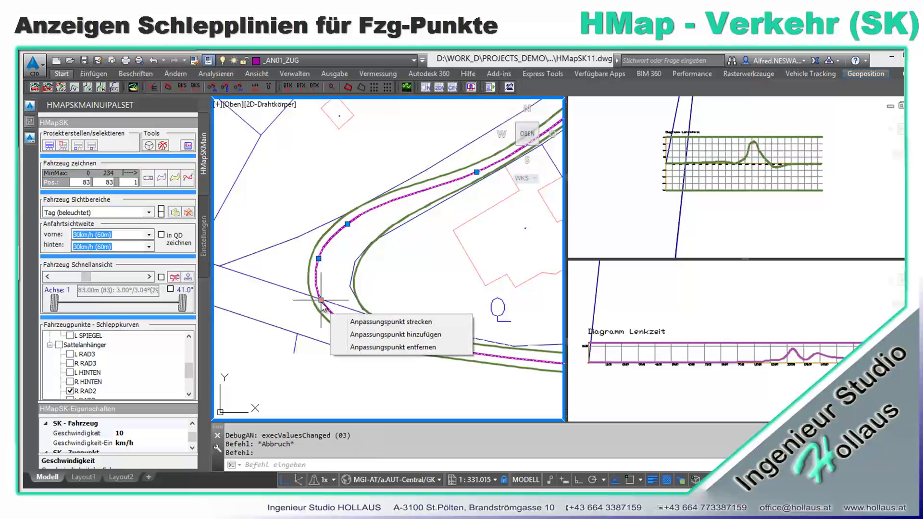
Step: Stretch several tow-line points at the bend lower, inward and slightly outward
{"action": "left_click_drag", "start_coordinate": [321, 300], "coordinate": [307, 305]}
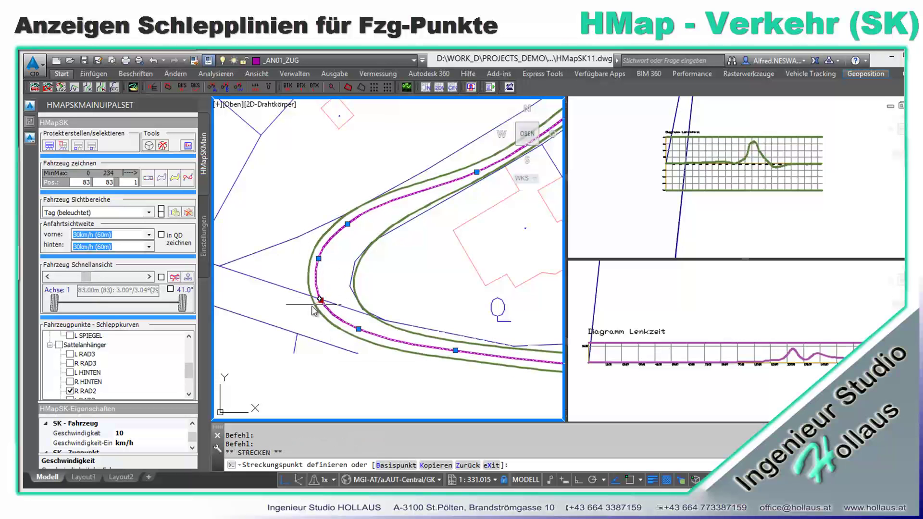
{"action": "left_click", "coordinate": [358, 329]}
{"action": "left_click", "coordinate": [357, 334]}
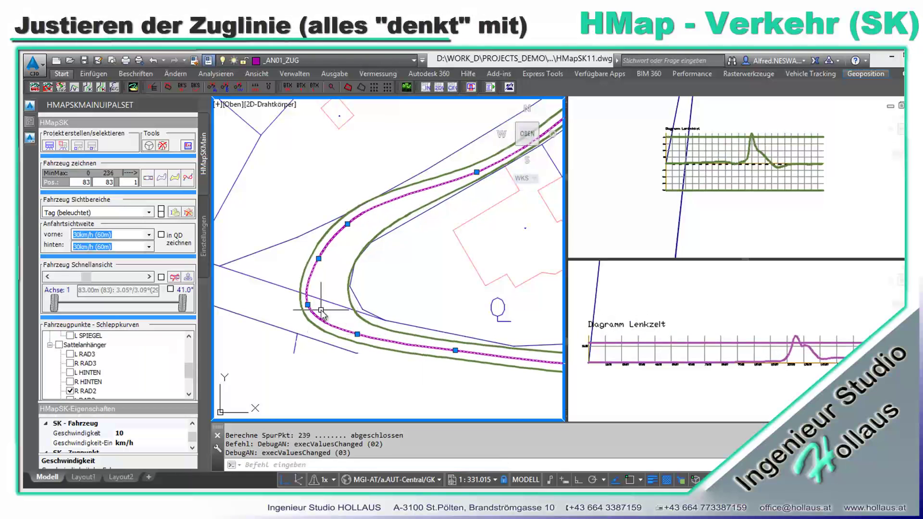
{"action": "left_click", "coordinate": [318, 258]}
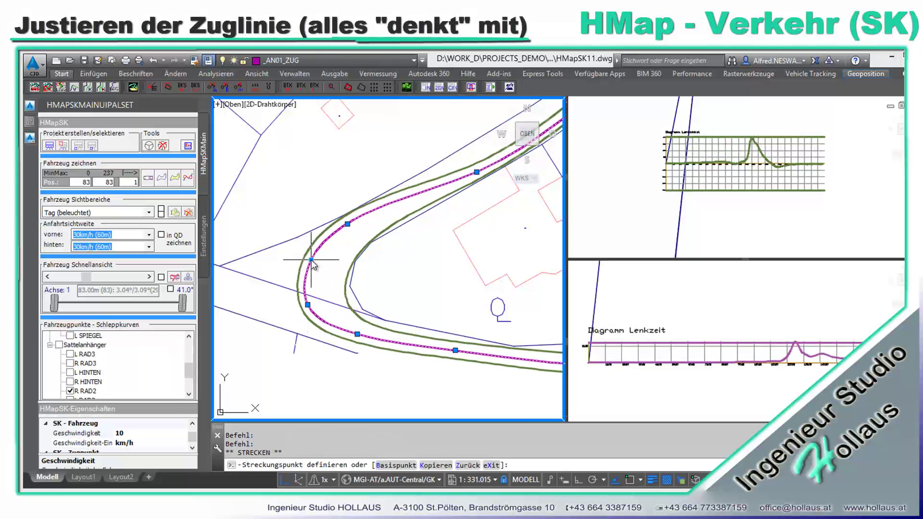
{"action": "left_click", "coordinate": [310, 260]}
{"action": "left_click", "coordinate": [347, 224]}
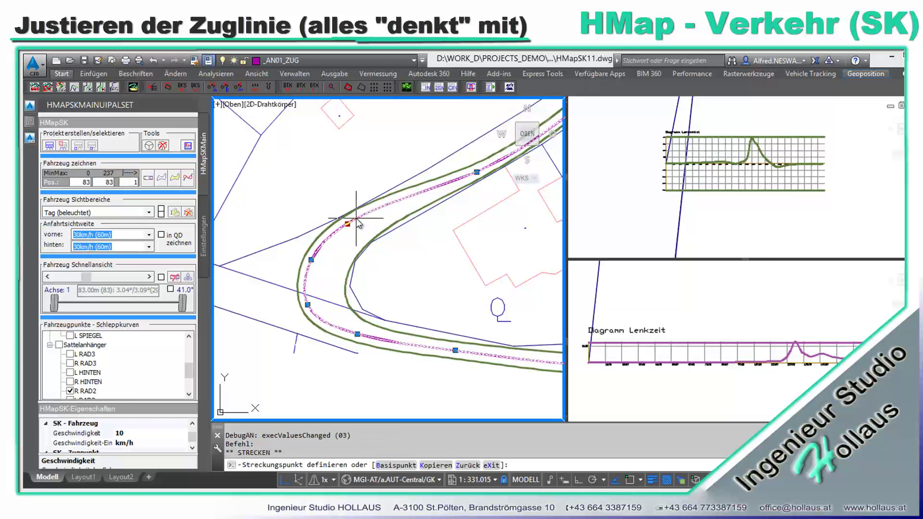
{"action": "left_click", "coordinate": [356, 219]}
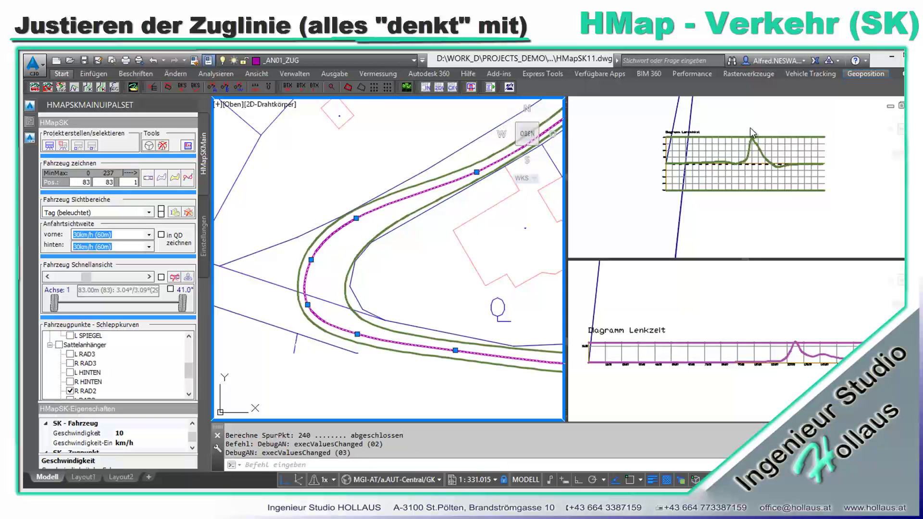
Step: Zoom the steering angle and steering time diagrams around their peaks
{"action": "left_click", "coordinate": [752, 132]}
{"action": "scroll", "coordinate": [754, 135], "scroll_direction": "up", "scroll_amount": 5}
{"action": "left_click", "coordinate": [795, 373]}
{"action": "scroll", "coordinate": [795, 373], "scroll_direction": "up", "scroll_amount": 4}
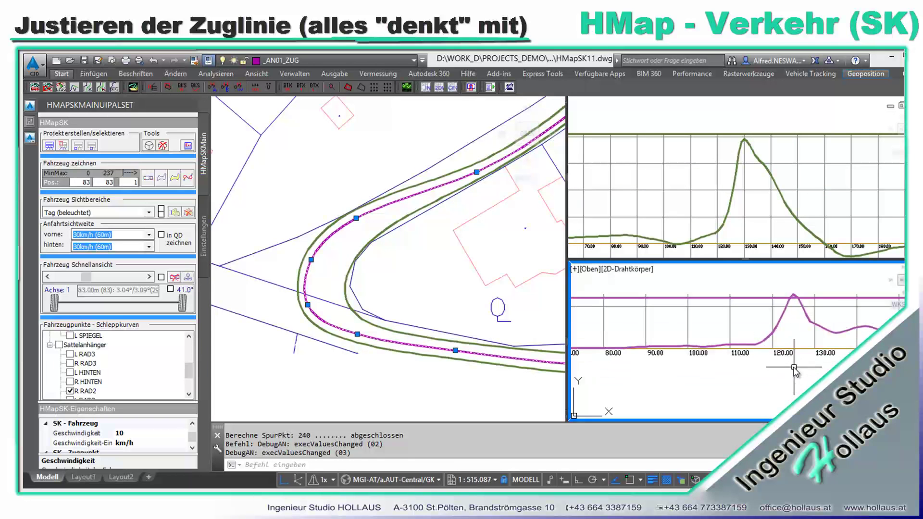
Step: Fine-tune more tow-line points in the bend, nudging them lower and slightly up
{"action": "left_click", "coordinate": [313, 315]}
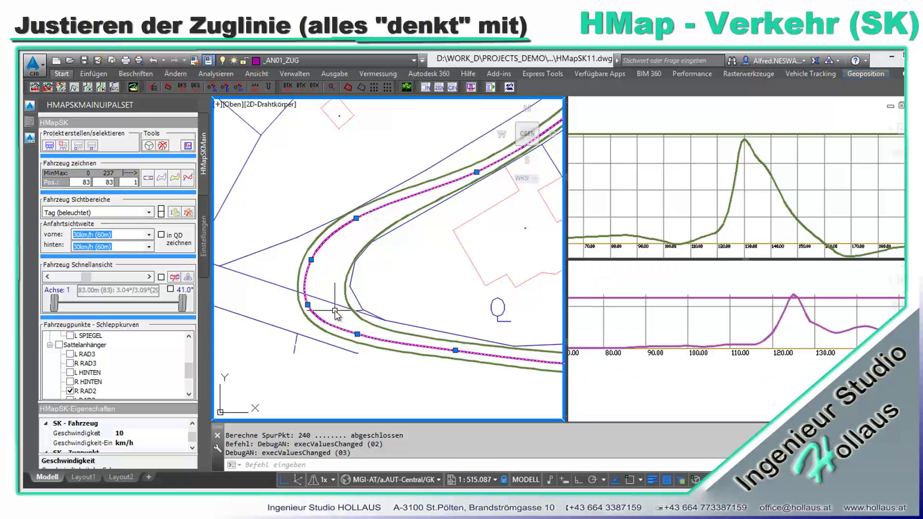
{"action": "left_click", "coordinate": [457, 356]}
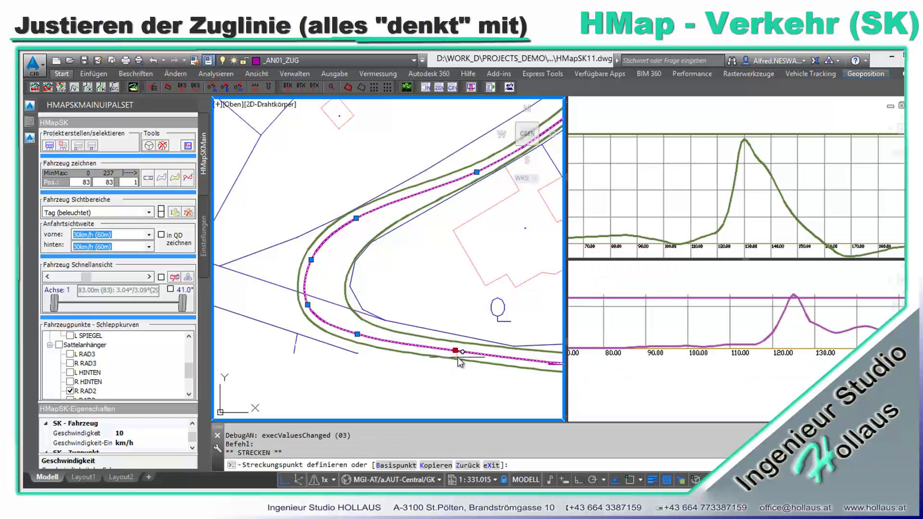
{"action": "left_click", "coordinate": [357, 333]}
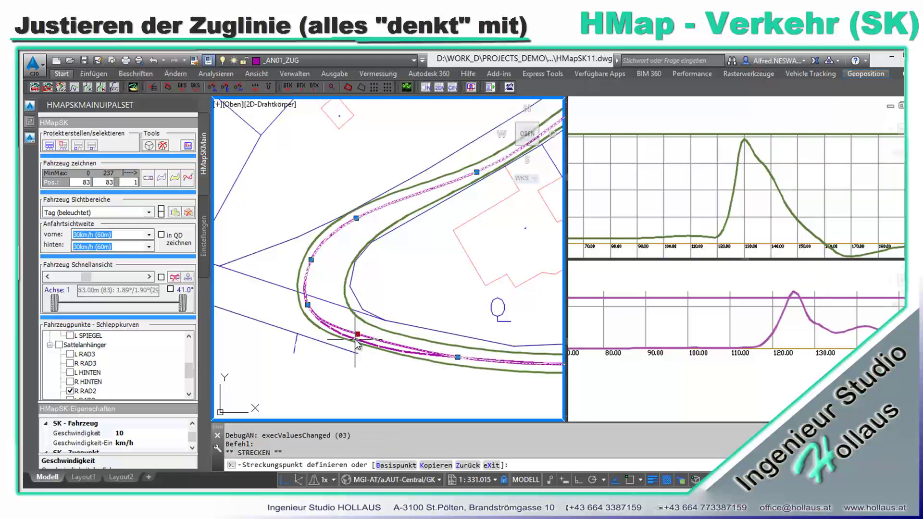
{"action": "scroll", "coordinate": [359, 340], "scroll_direction": "up", "scroll_amount": 4}
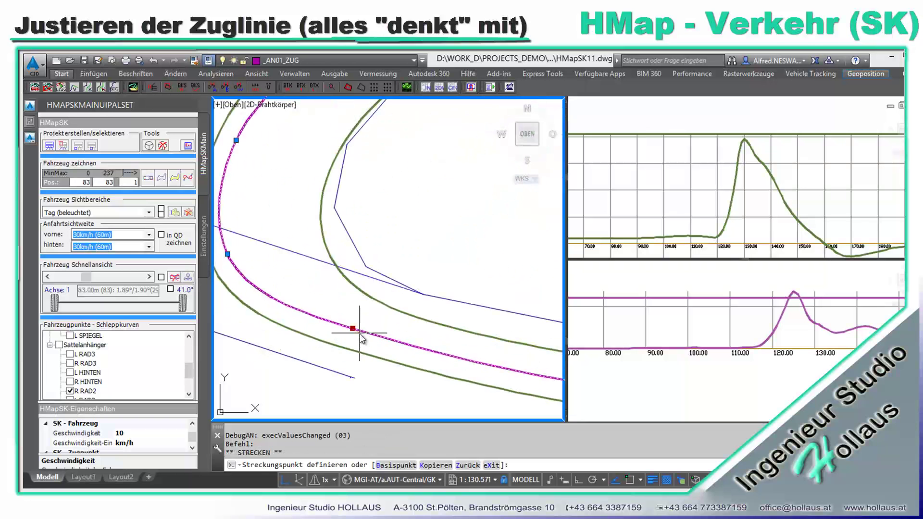
{"action": "left_click", "coordinate": [360, 335]}
{"action": "scroll", "coordinate": [279, 283], "scroll_direction": "down", "scroll_amount": 2}
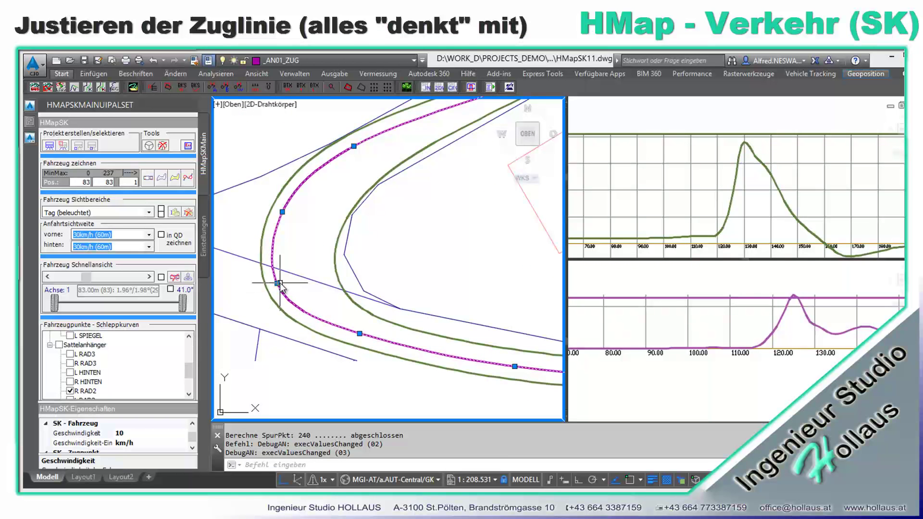
{"action": "left_click", "coordinate": [278, 283]}
{"action": "left_click", "coordinate": [277, 279]}
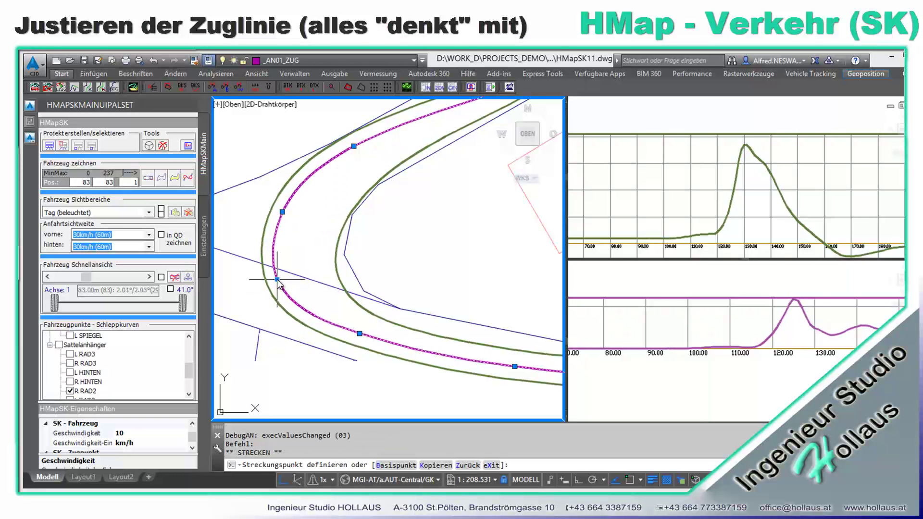
{"action": "middle_click_drag", "start_coordinate": [285, 257], "coordinate": [248, 300]}
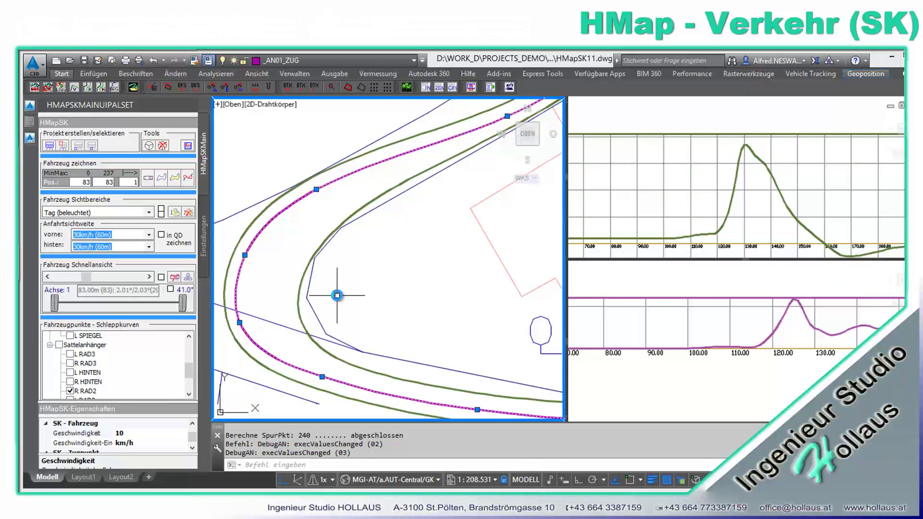
Step: Replay the semitrailer from the route start to position 184, past the reshaped bend
{"action": "scroll", "coordinate": [326, 298], "scroll_direction": "down", "scroll_amount": 8}
{"action": "scroll", "coordinate": [385, 327], "scroll_direction": "up", "scroll_amount": 5}
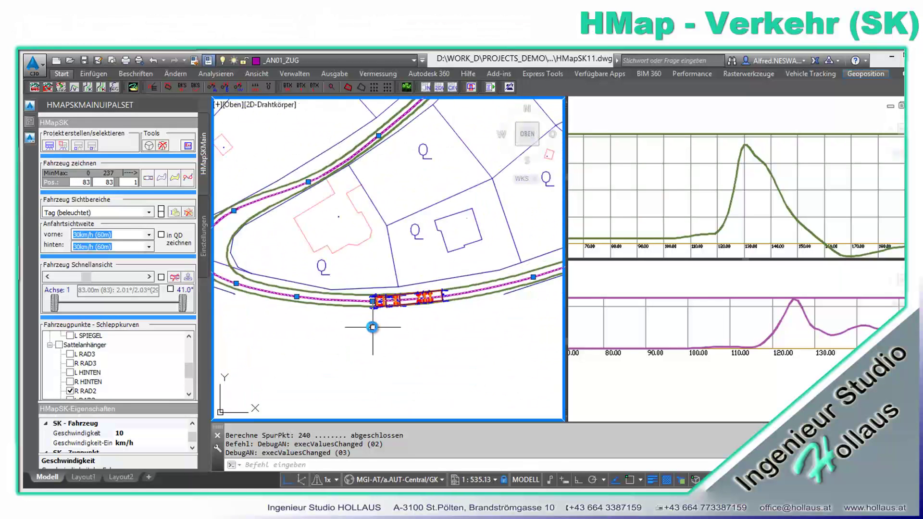
{"action": "scroll", "coordinate": [387, 318], "scroll_direction": "up", "scroll_amount": 3}
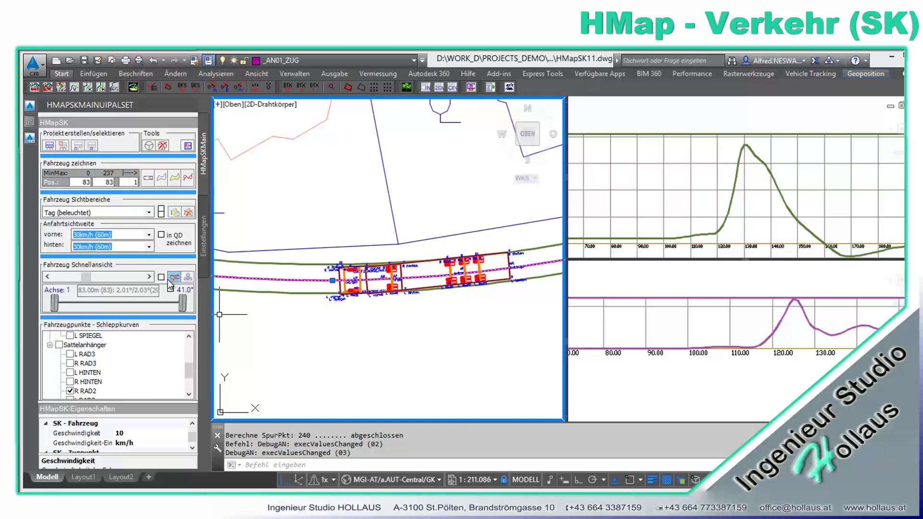
{"action": "mouse_move", "coordinate": [86, 277]}
{"action": "left_mouse_down"}
{"action": "mouse_move", "coordinate": [58, 277]}
{"action": "mouse_move", "coordinate": [119, 291]}
{"action": "left_mouse_up"}
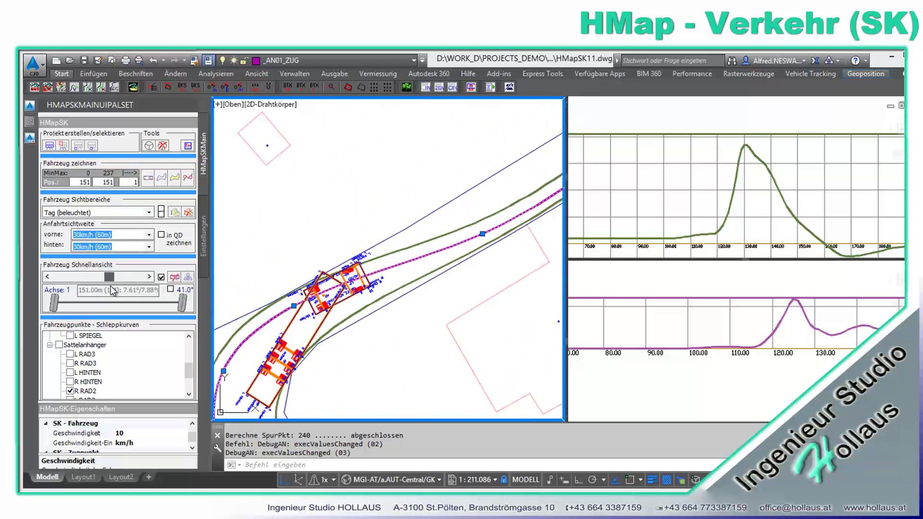
{"action": "left_click", "coordinate": [310, 62]}
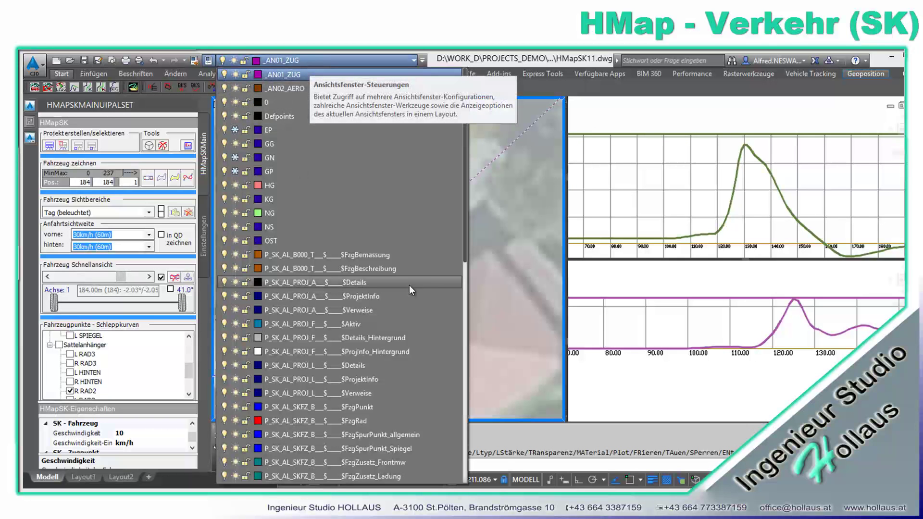
Step: Thaw FzgHuellSchraffur, regenerate with RG, and move the hatched semitrailer back to the bend
{"action": "left_click_drag", "start_coordinate": [464, 250], "coordinate": [473, 426]}
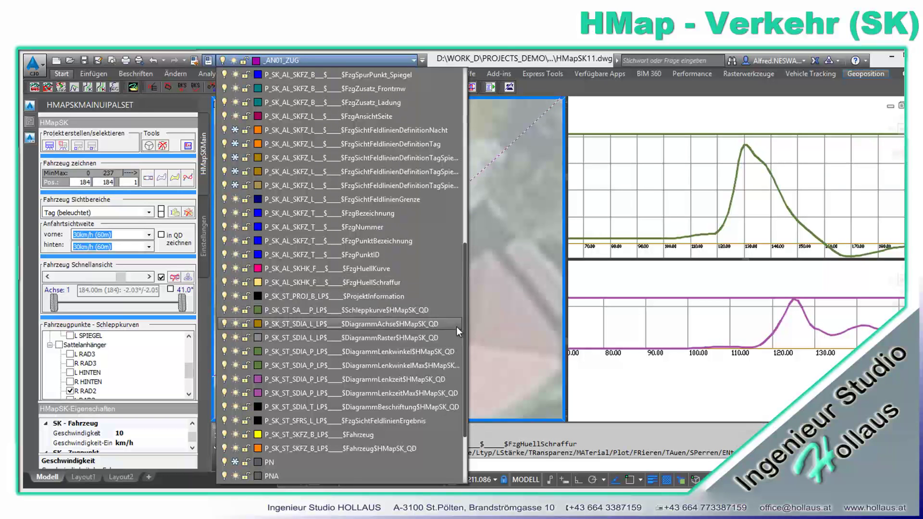
{"action": "left_click", "coordinate": [498, 343]}
{"action": "type", "text": "rg"}
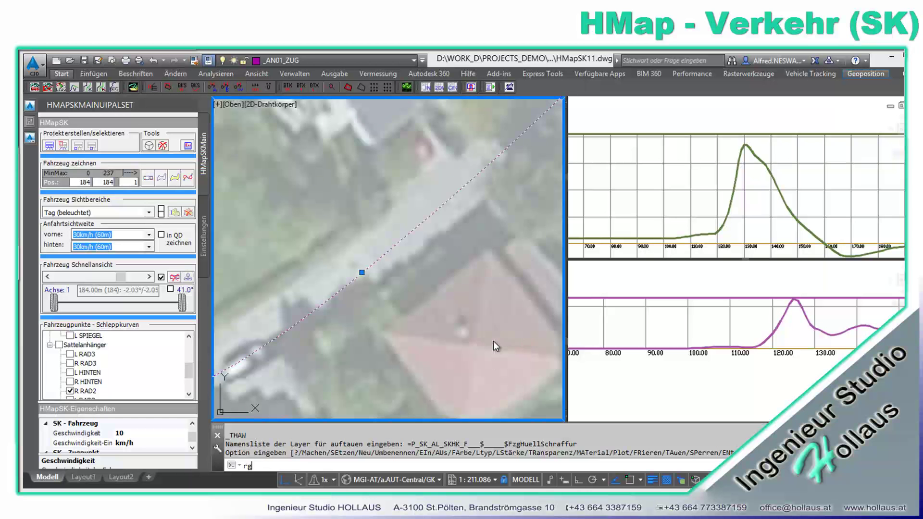
{"action": "key", "text": "Return"}
{"action": "scroll", "coordinate": [493, 342], "scroll_direction": "down", "scroll_amount": 2}
{"action": "mouse_move", "coordinate": [120, 281]}
{"action": "left_mouse_down"}
{"action": "mouse_move", "coordinate": [62, 309]}
{"action": "mouse_move", "coordinate": [98, 302]}
{"action": "left_mouse_up"}
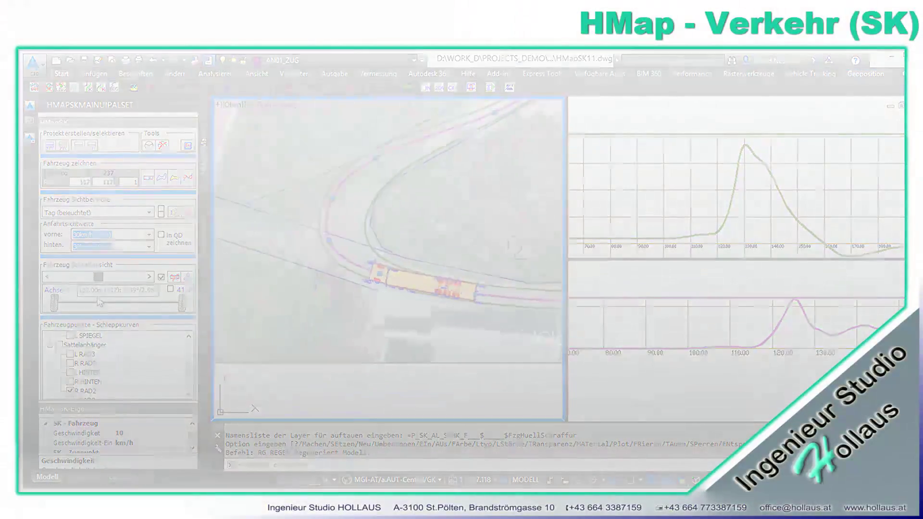